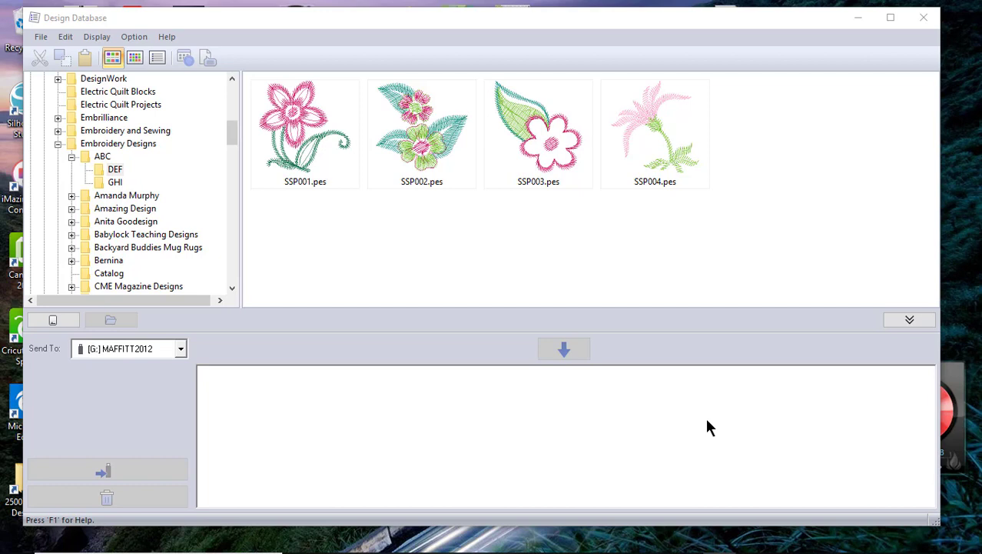
Step: Reveal the Windows taskbar over the Design Database window
{"action": "mouse_move", "coordinate": [14, 547]}
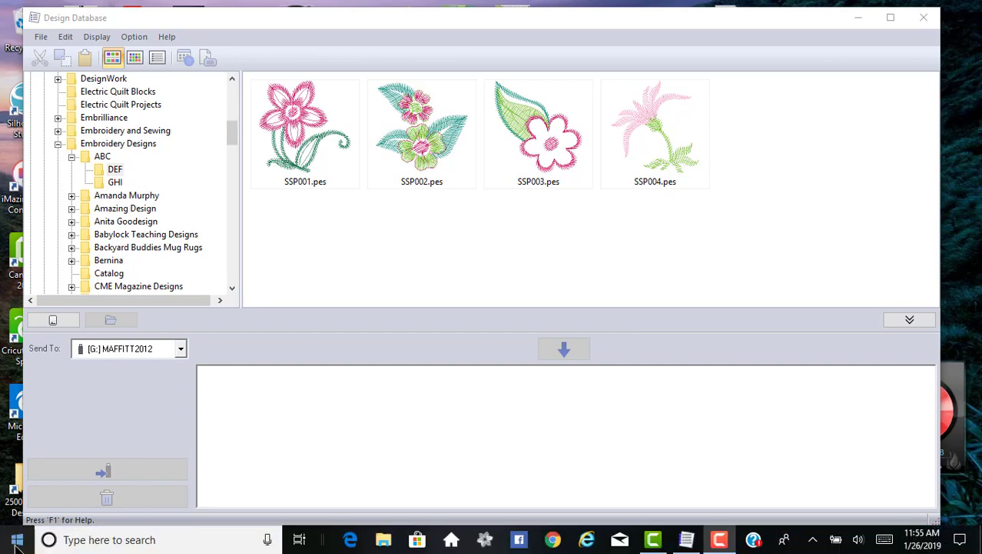
Step: Browse the expanded PE-DESIGN 11 program group in the Start menu, then dismiss the menu
{"action": "left_click", "coordinate": [17, 543]}
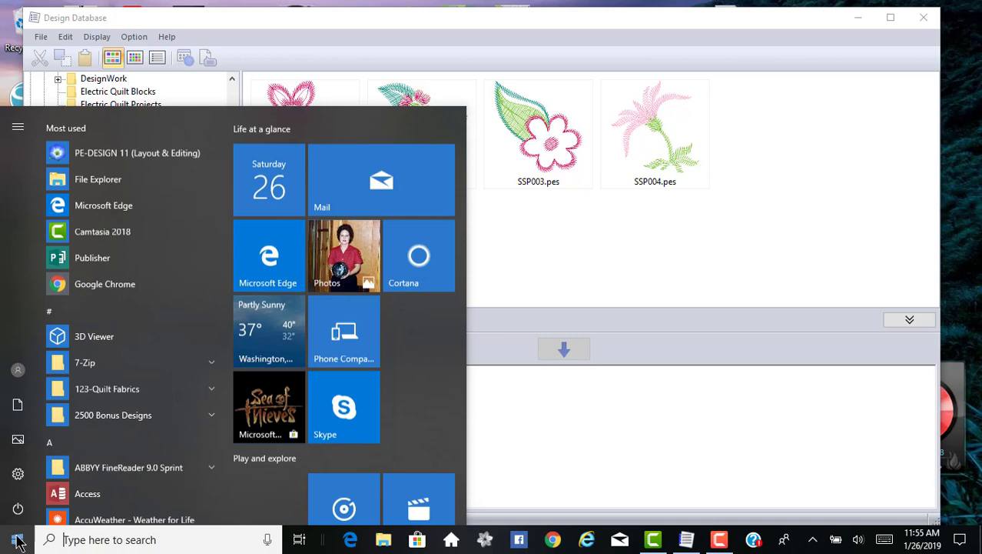
{"action": "scroll", "coordinate": [112, 381], "scroll_direction": "down", "scroll_amount": 5}
{"action": "scroll", "coordinate": [87, 395], "scroll_direction": "down", "scroll_amount": 10}
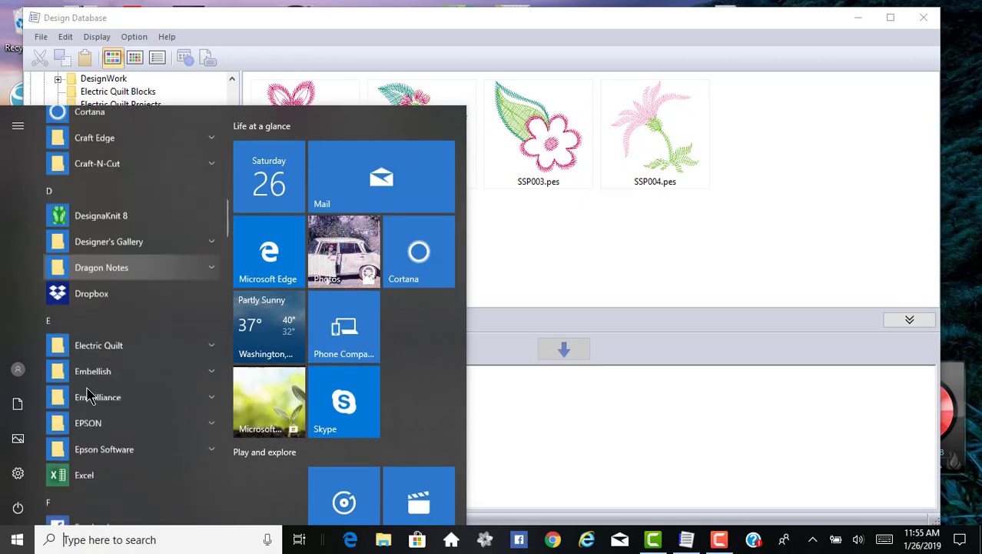
{"action": "scroll", "coordinate": [87, 415], "scroll_direction": "down", "scroll_amount": 8}
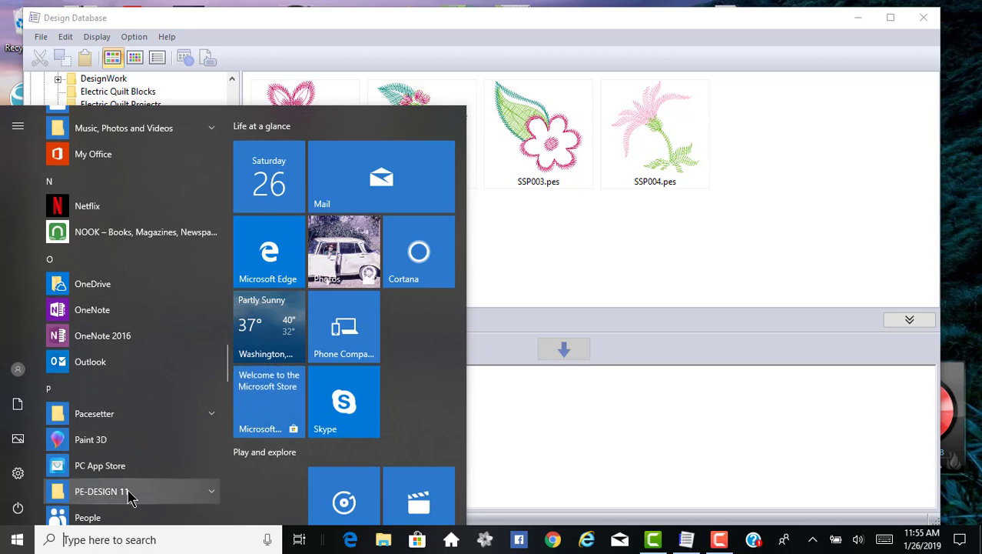
{"action": "left_click", "coordinate": [208, 494]}
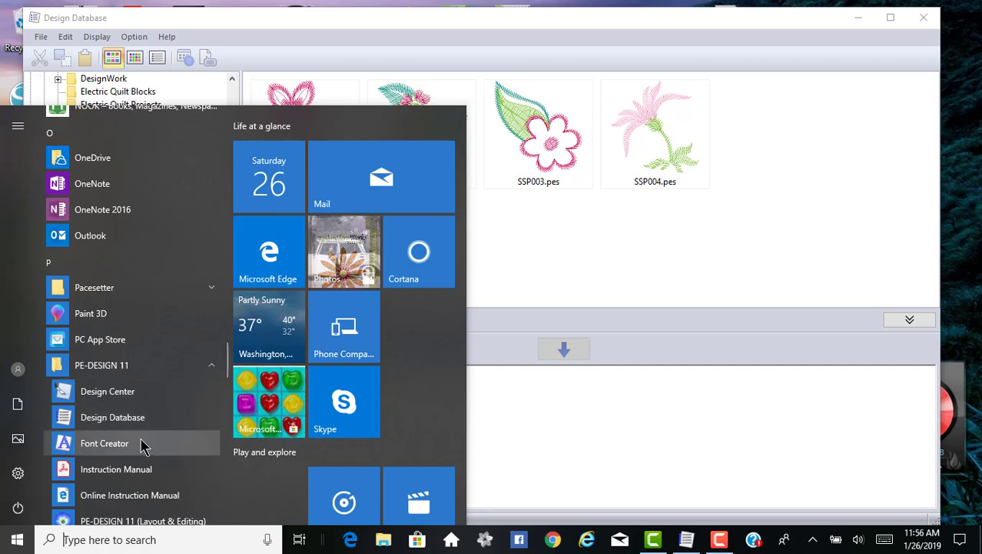
{"action": "scroll", "coordinate": [142, 444], "scroll_direction": "down", "scroll_amount": 2}
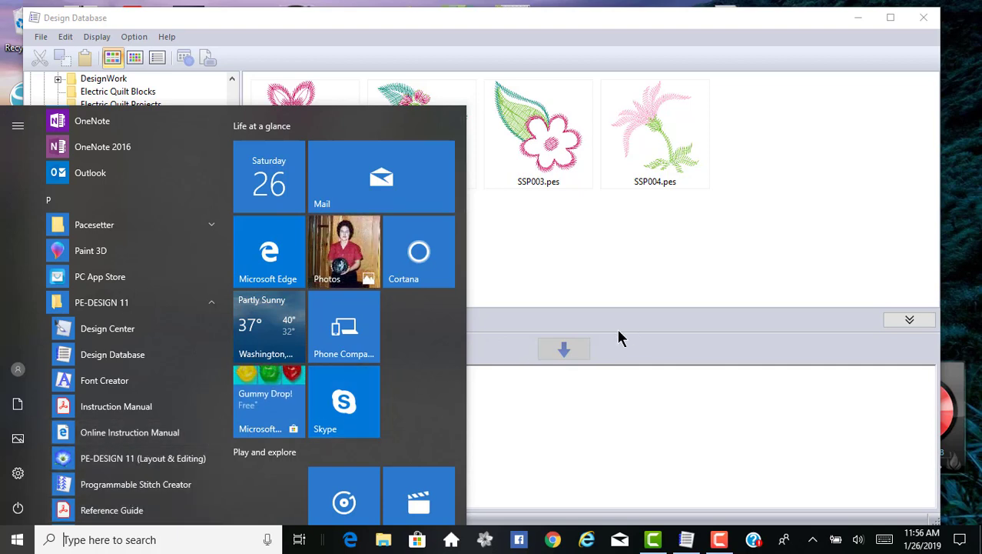
{"action": "left_click", "coordinate": [679, 245]}
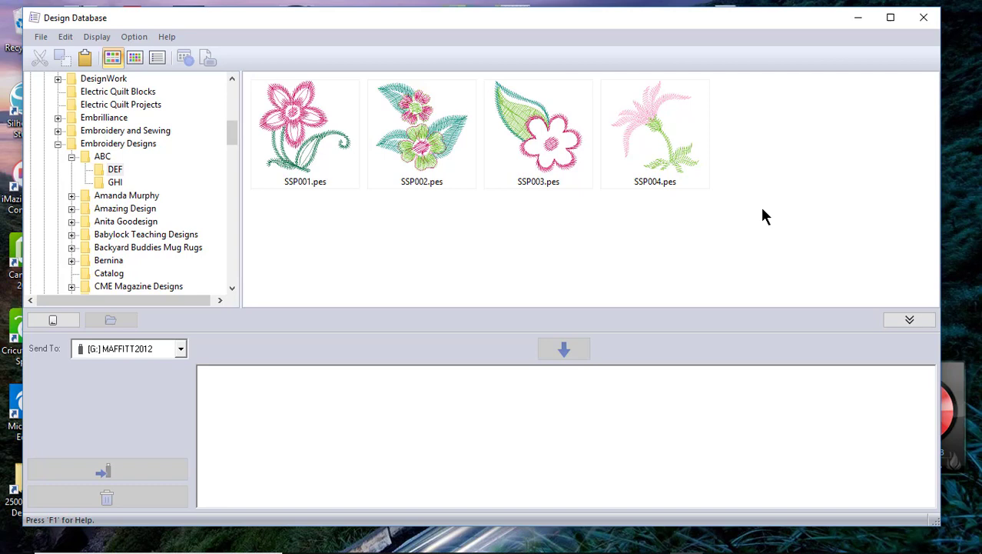
Step: Cut SSP001–SSP004 from the DEF folder and paste them into the 2500 Seasons folder
{"action": "left_click_drag", "start_coordinate": [759, 212], "coordinate": [246, 75]}
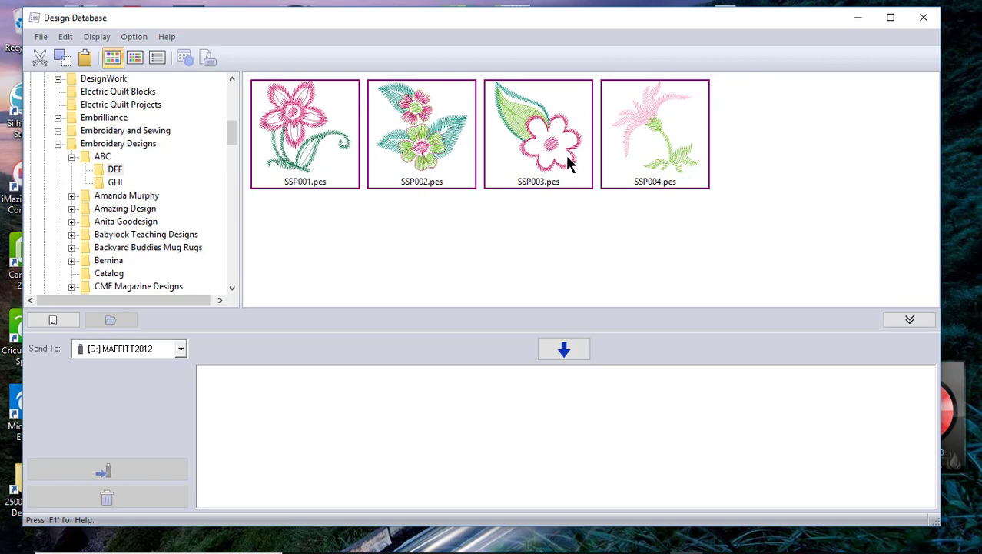
{"action": "right_click", "coordinate": [521, 144]}
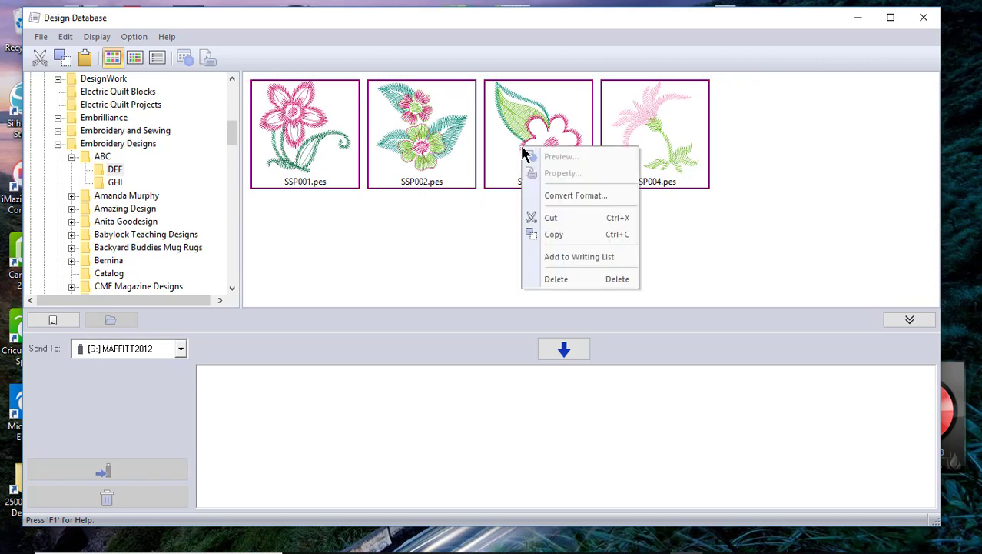
{"action": "left_click", "coordinate": [572, 218]}
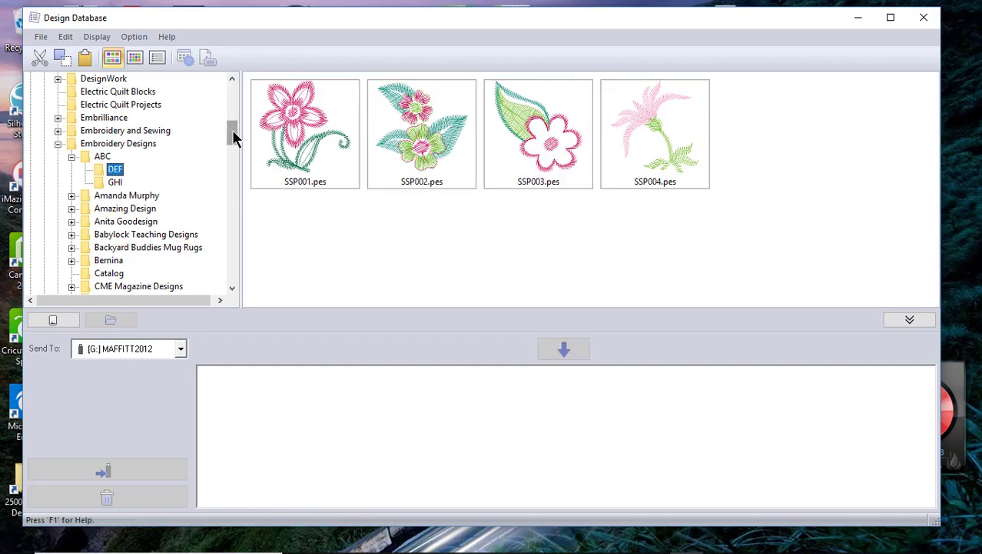
{"action": "left_click_drag", "start_coordinate": [232, 136], "coordinate": [250, 226]}
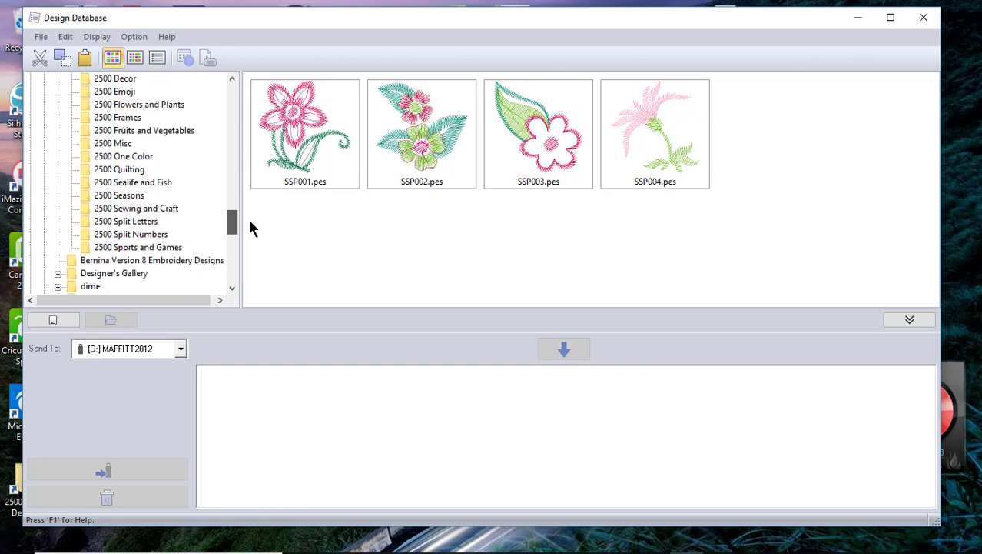
{"action": "left_click", "coordinate": [125, 195]}
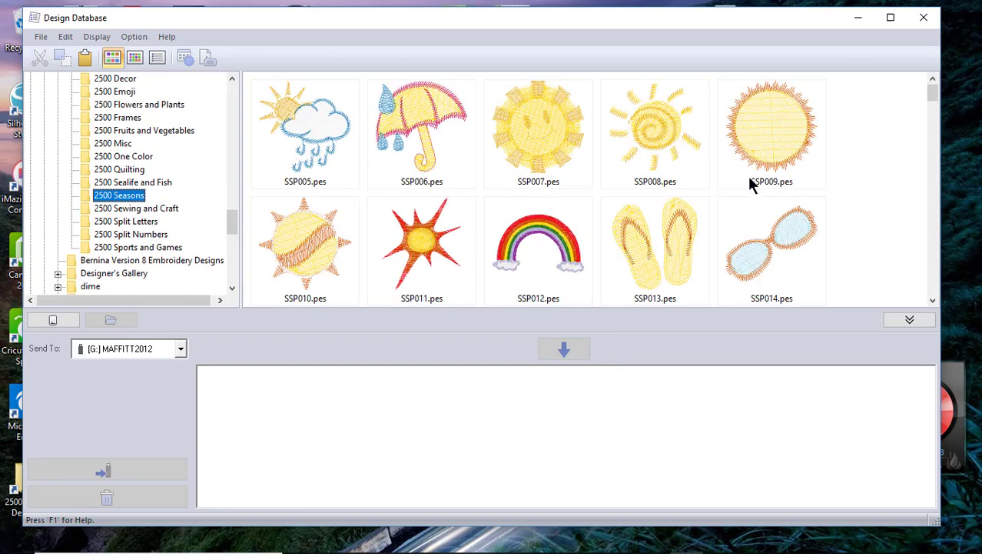
{"action": "right_click", "coordinate": [841, 164]}
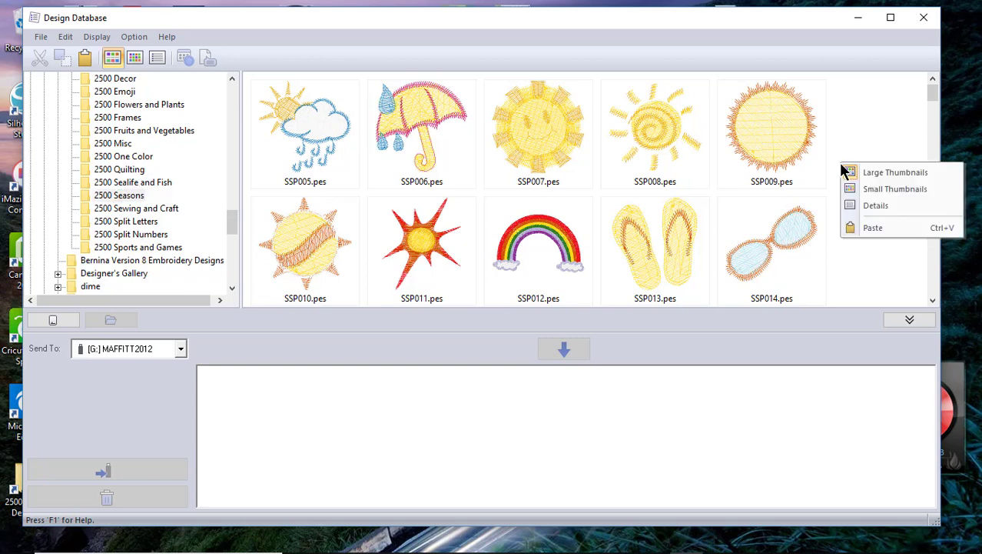
{"action": "left_click", "coordinate": [861, 227]}
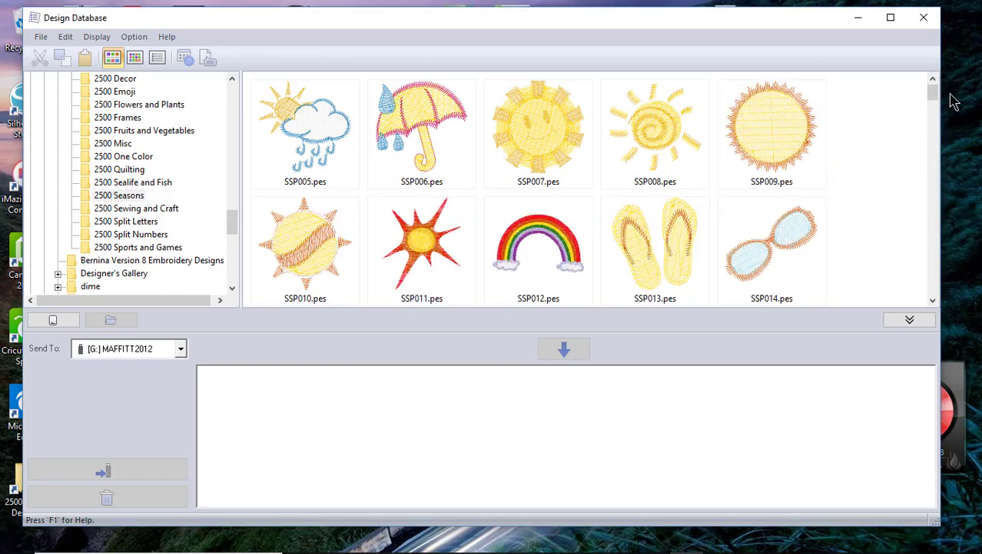
Step: In Details view, sort by File Name ascending, then return to Large Thumbnails
{"action": "left_click_drag", "start_coordinate": [932, 96], "coordinate": [932, 308]}
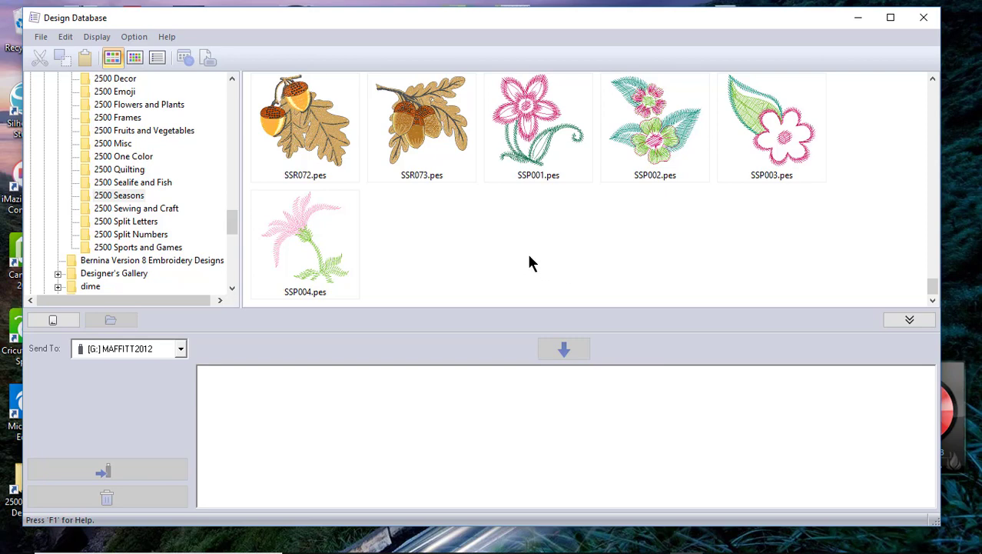
{"action": "left_click", "coordinate": [158, 61]}
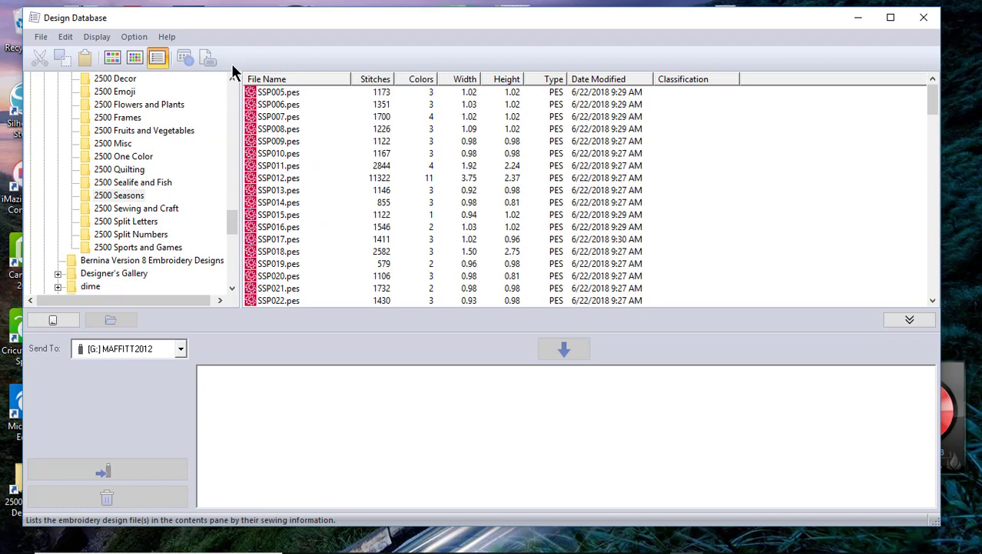
{"action": "left_click", "coordinate": [296, 80]}
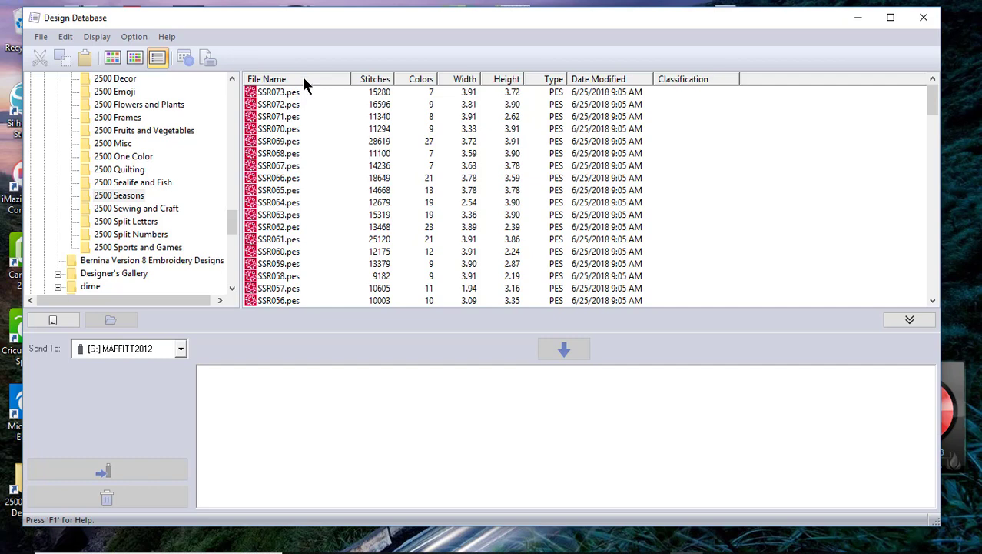
{"action": "left_click", "coordinate": [303, 79]}
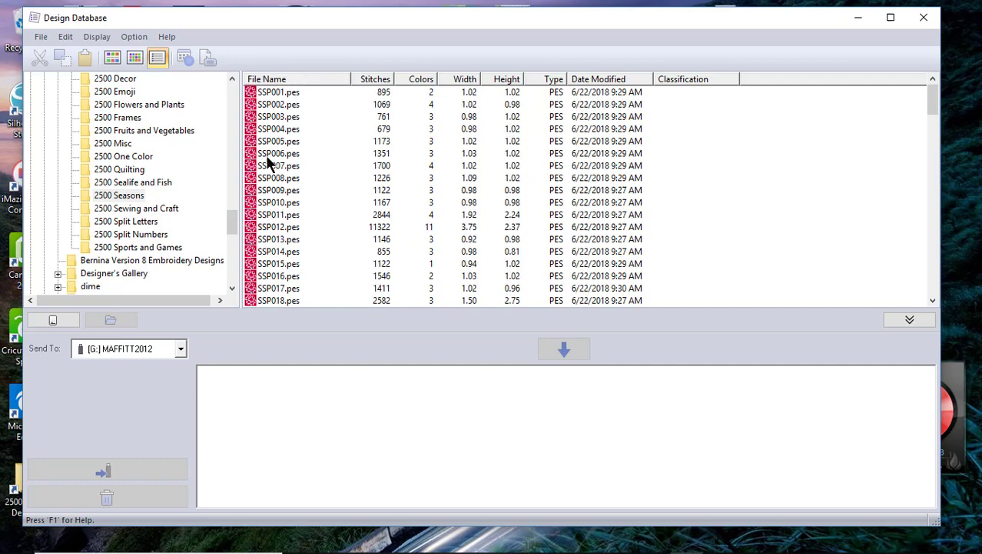
{"action": "left_click", "coordinate": [112, 57]}
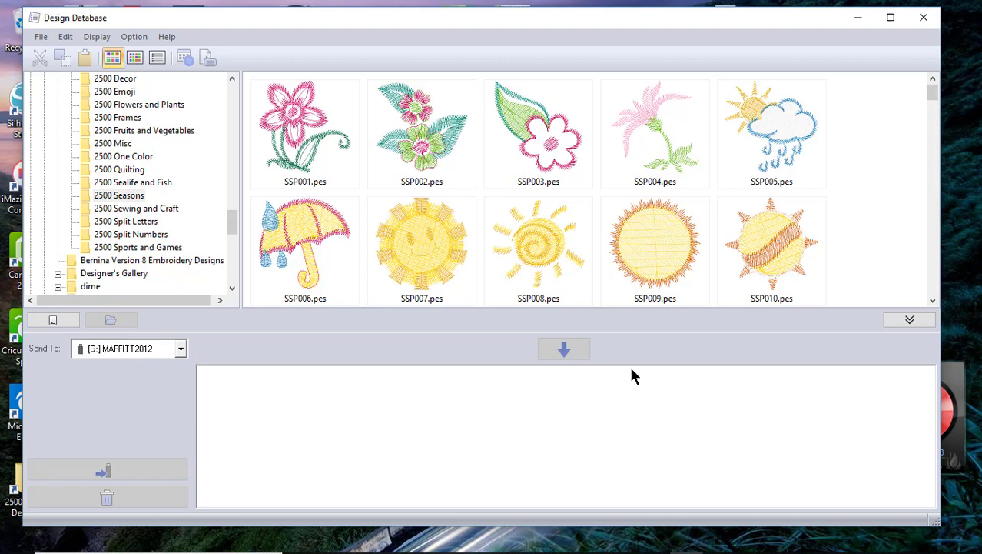
Step: Queue SSP024 and SSP022 in the writing list and write them to the G: USB drive
{"action": "scroll", "coordinate": [822, 227], "scroll_direction": "down", "scroll_amount": 5}
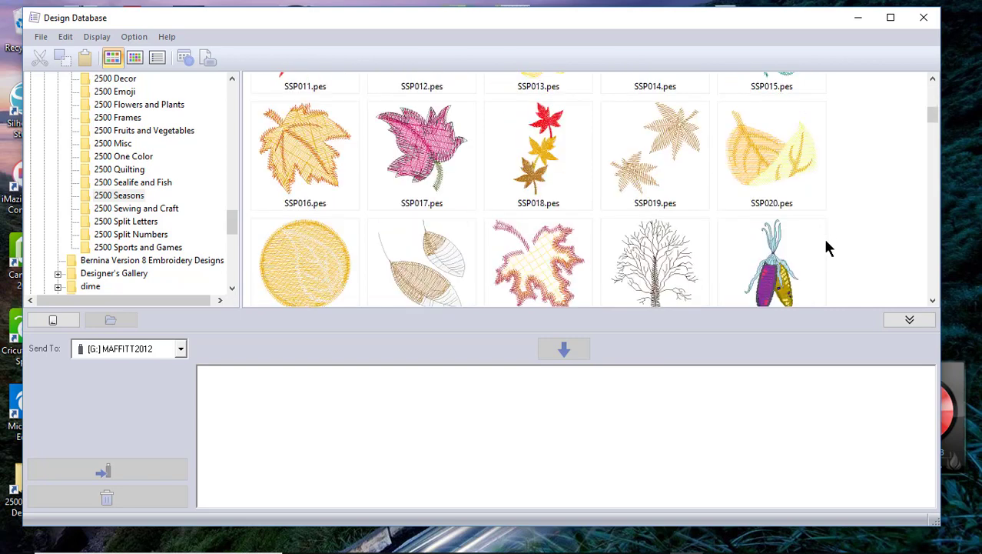
{"action": "left_click", "coordinate": [669, 277]}
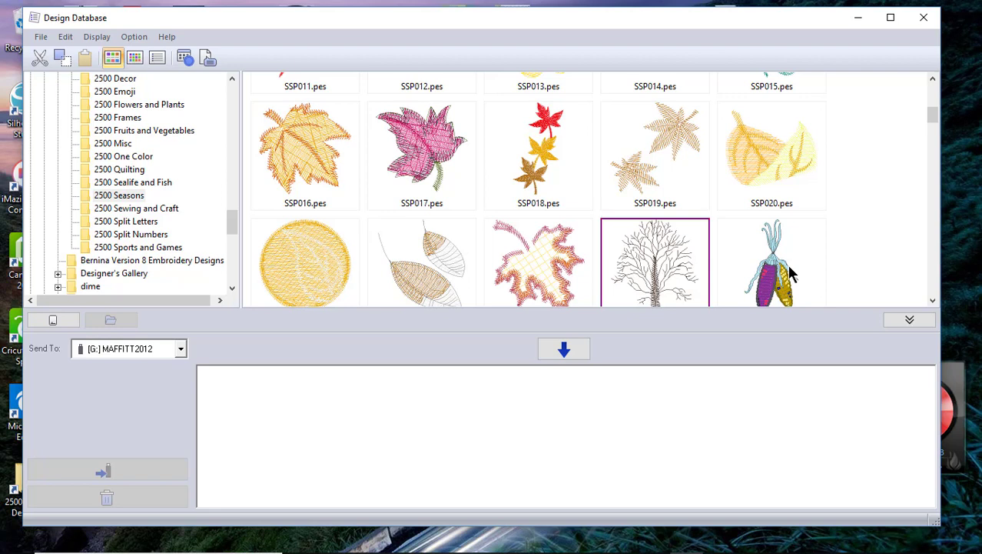
{"action": "left_click", "coordinate": [433, 267], "text": "ctrl"}
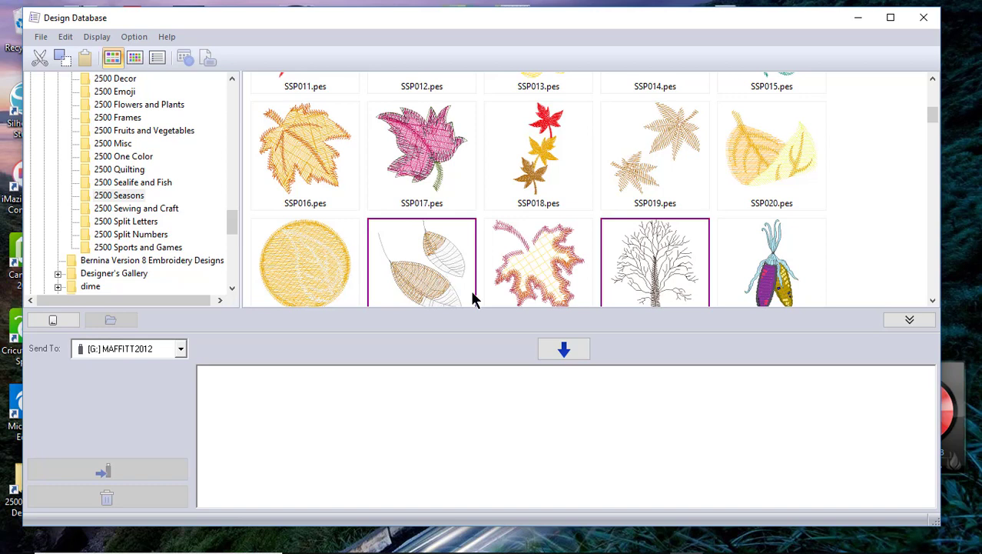
{"action": "left_click", "coordinate": [566, 352]}
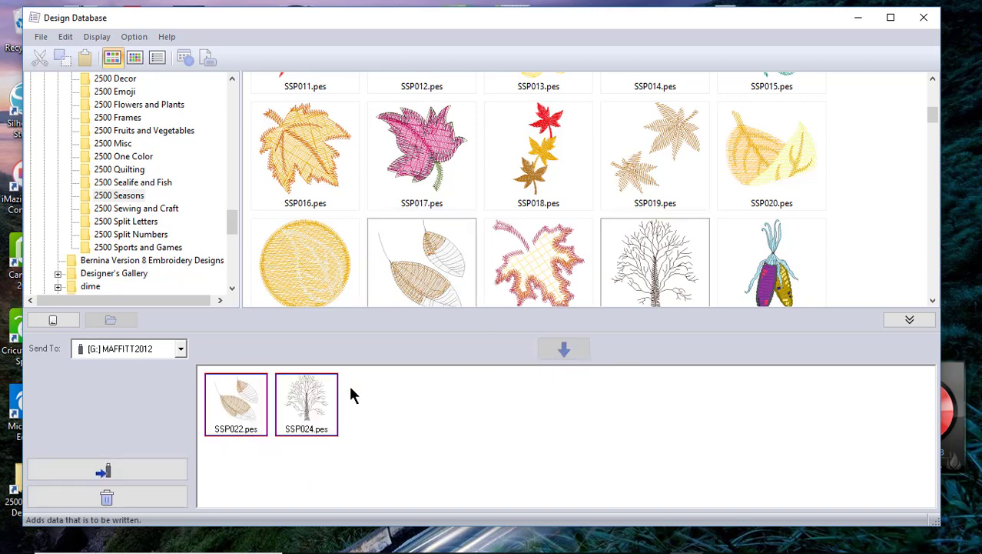
{"action": "left_click", "coordinate": [142, 472]}
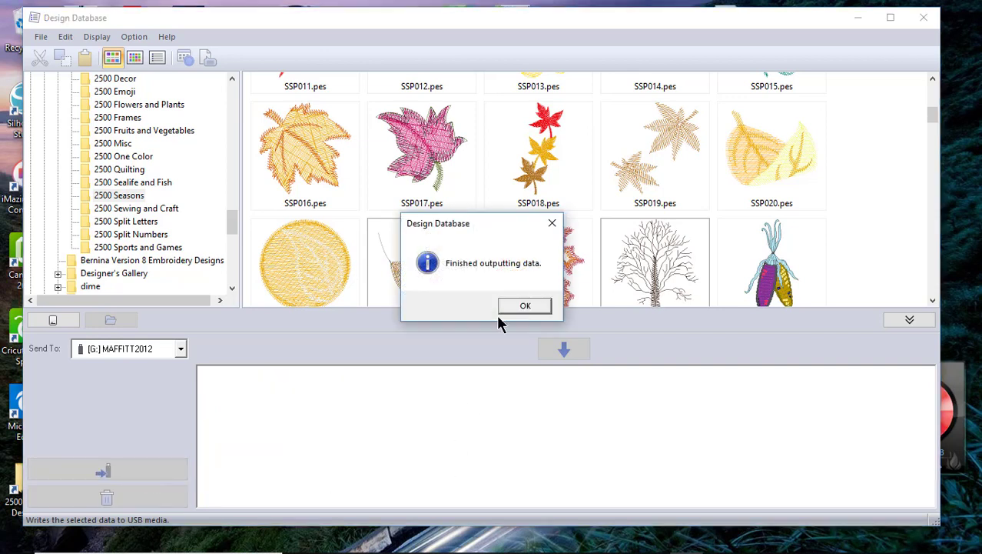
{"action": "left_click", "coordinate": [543, 308]}
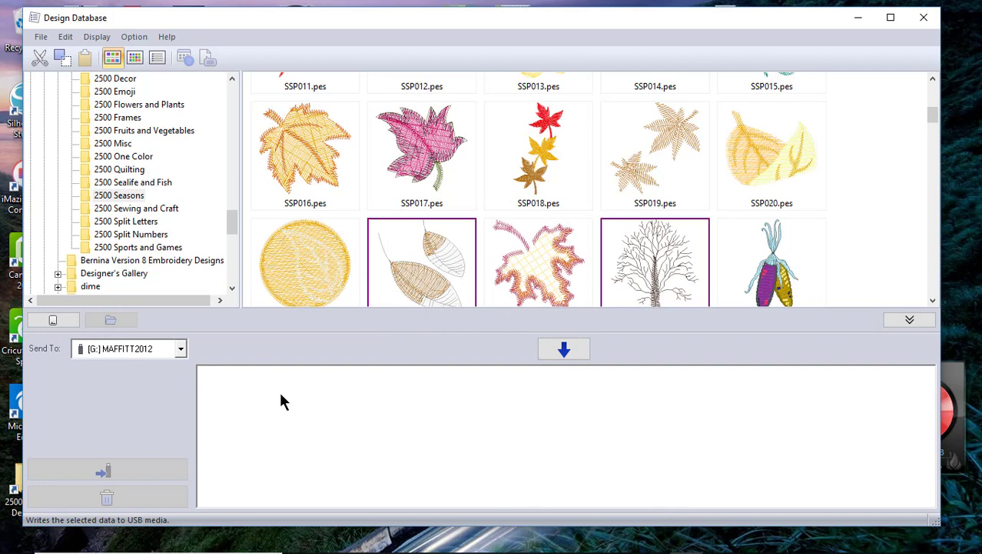
Step: Set the send destination to the networked embroidery machine and select SSP018.pes
{"action": "left_click", "coordinate": [181, 352]}
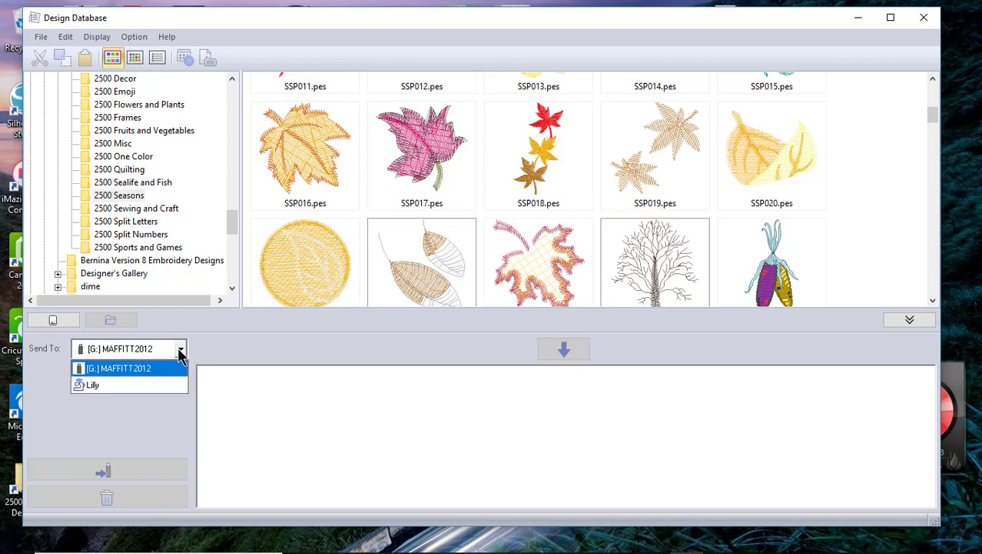
{"action": "left_click", "coordinate": [153, 388]}
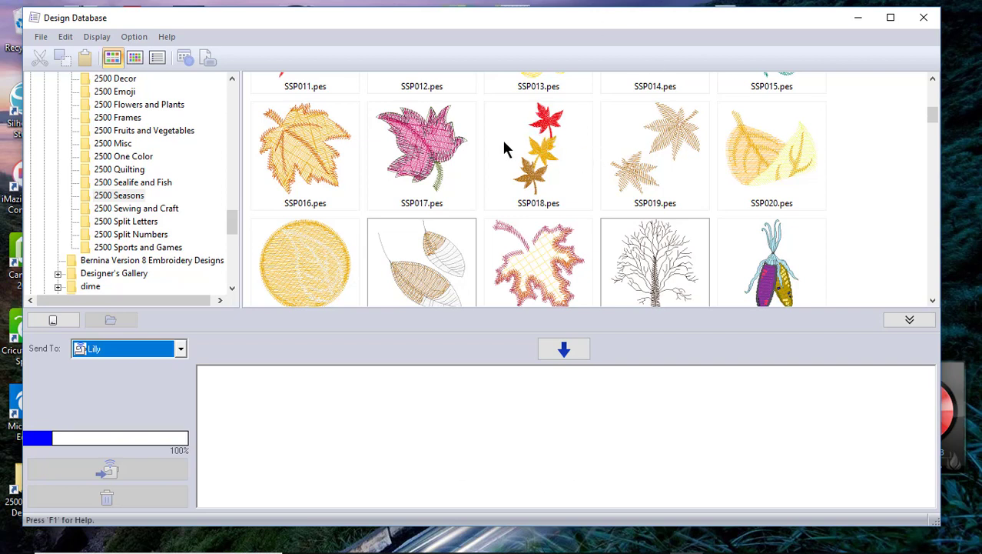
{"action": "left_click", "coordinate": [544, 149]}
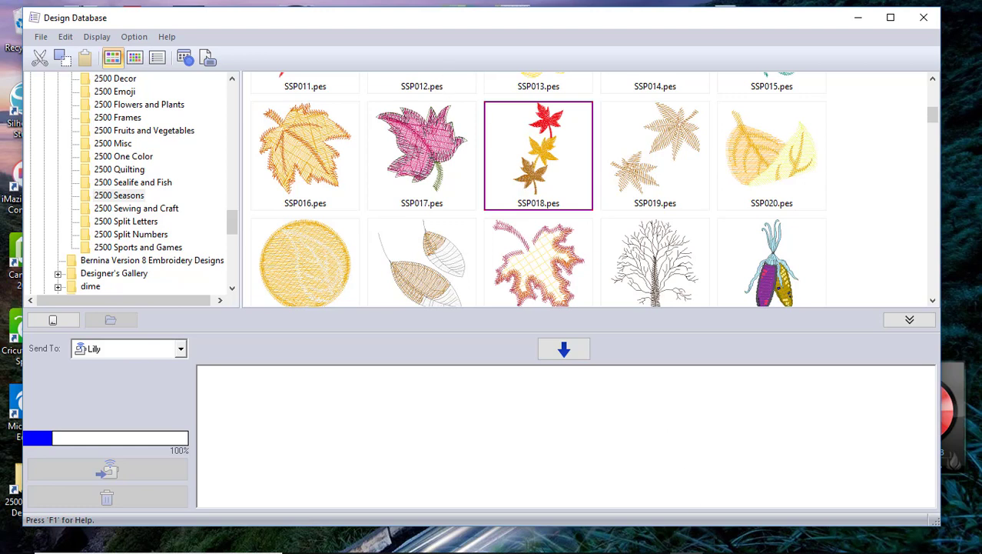
{"action": "mouse_move", "coordinate": [702, 552]}
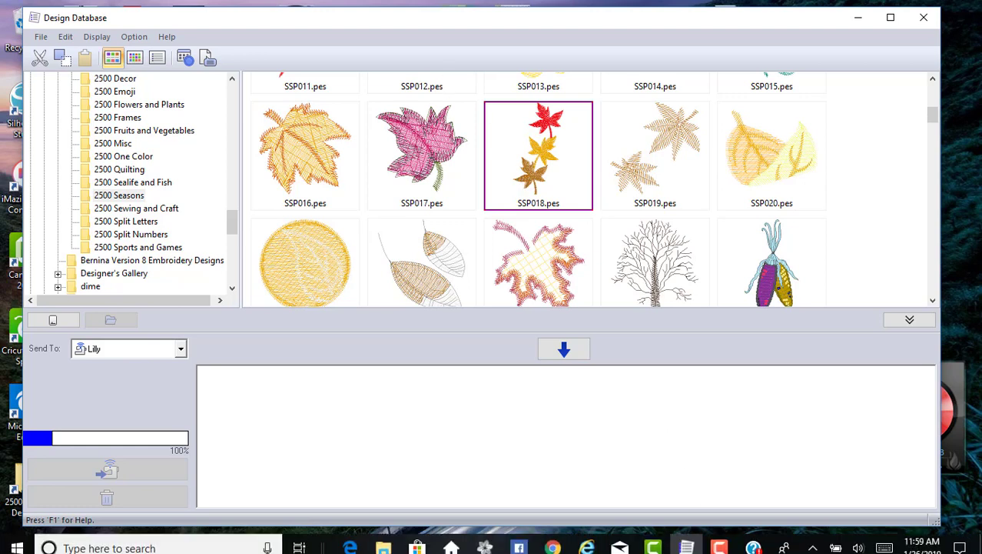
{"action": "left_click", "coordinate": [813, 540]}
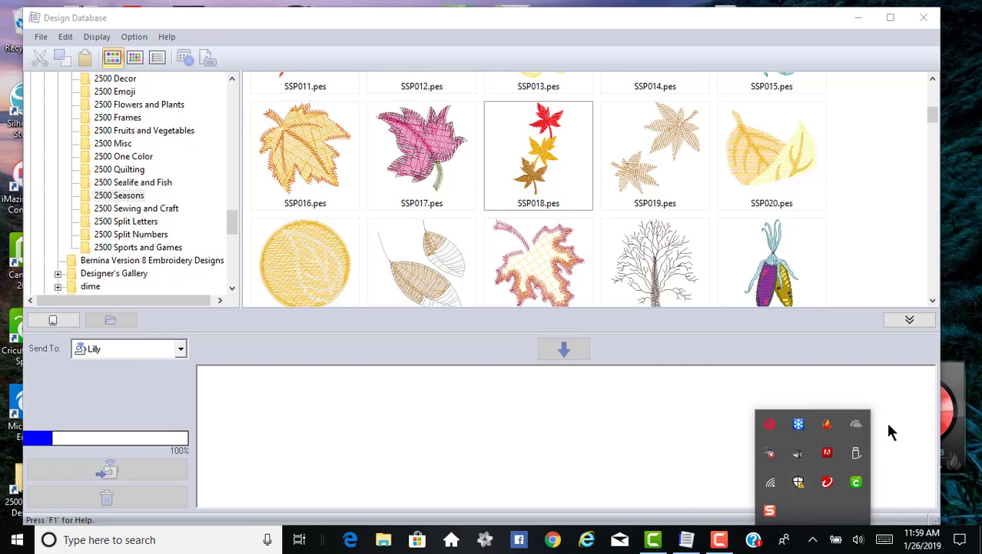
{"action": "left_click", "coordinate": [771, 486]}
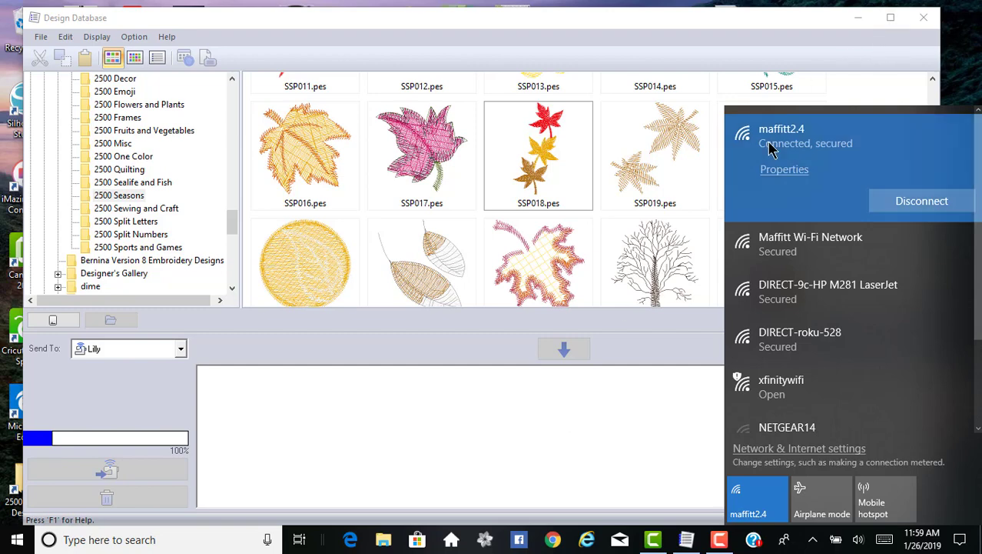
{"action": "left_click", "coordinate": [550, 421]}
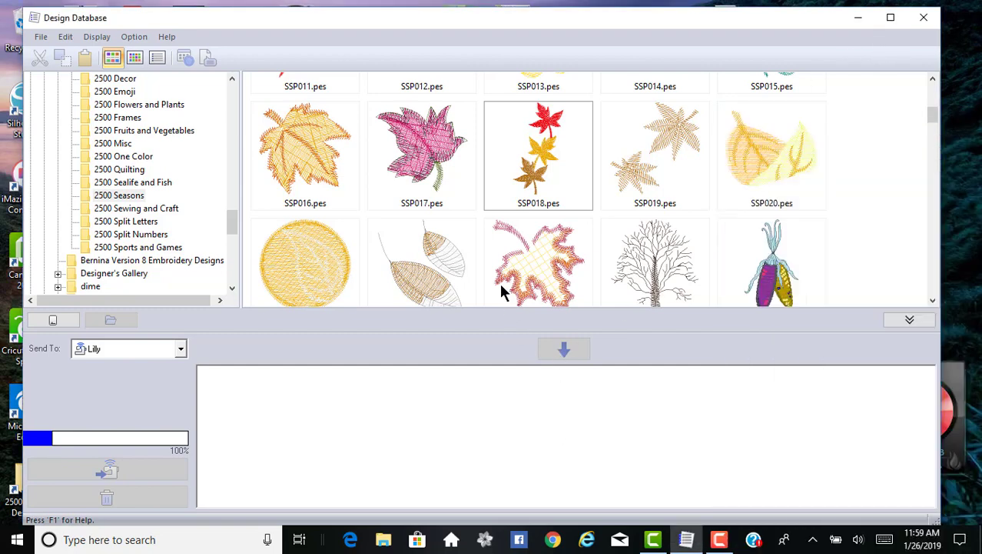
Step: Queue SSP018 and the corn design SSP025, and write them to the network machine
{"action": "left_click", "coordinate": [512, 148]}
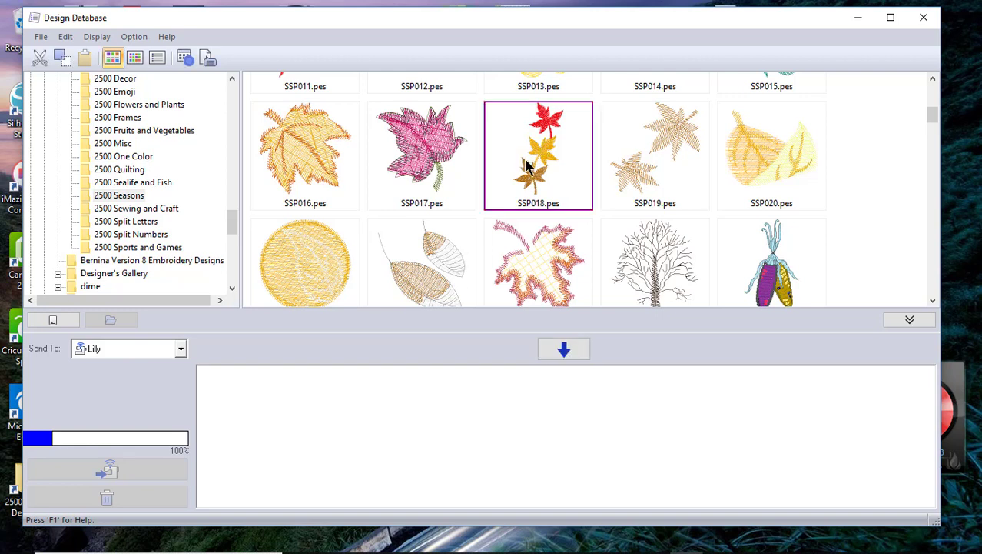
{"action": "left_click", "coordinate": [569, 352]}
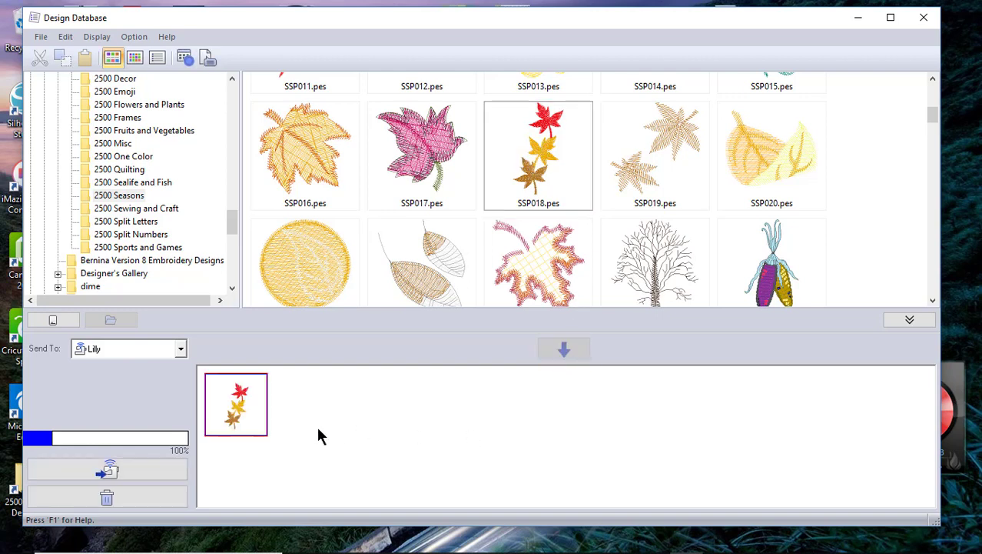
{"action": "left_click", "coordinate": [776, 265]}
{"action": "left_click", "coordinate": [566, 350]}
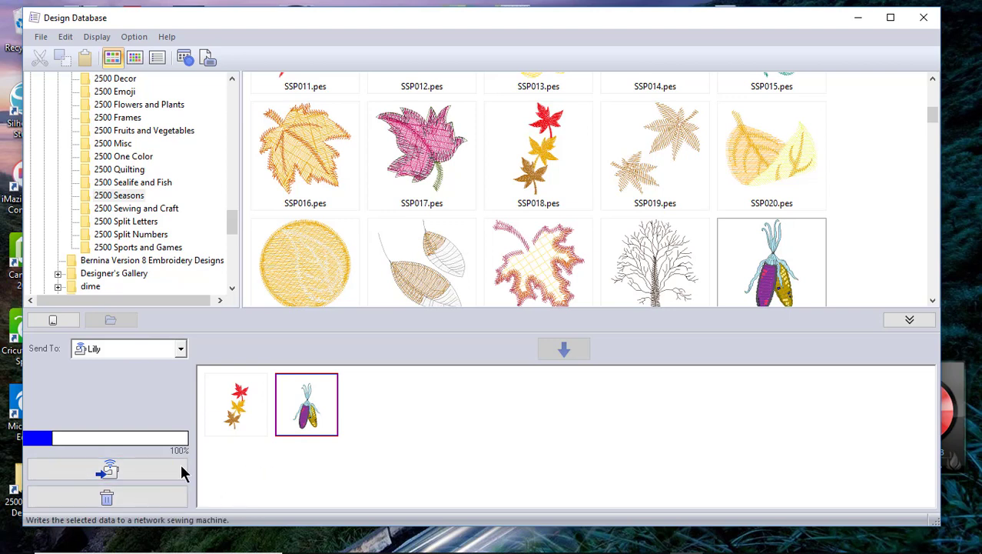
{"action": "left_click", "coordinate": [133, 468]}
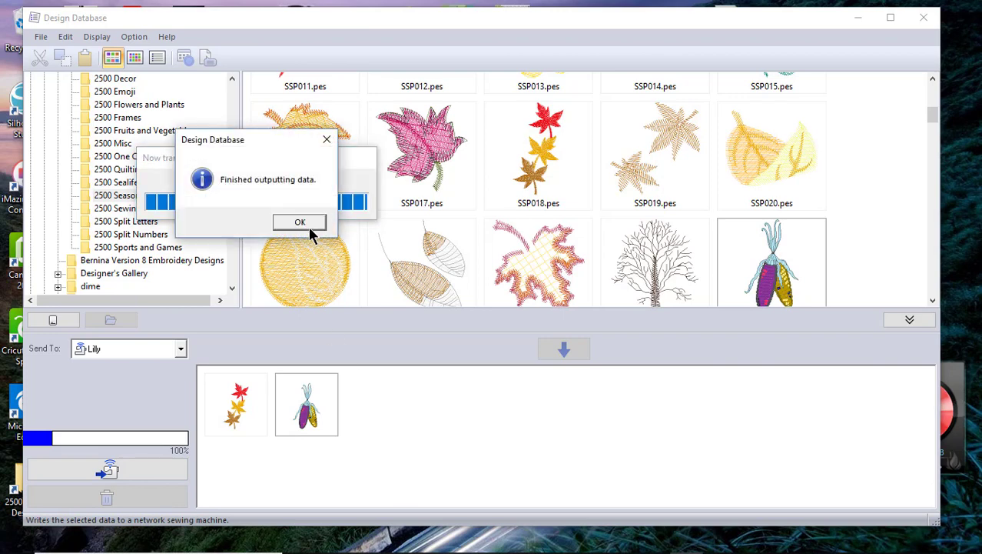
{"action": "left_click", "coordinate": [300, 222]}
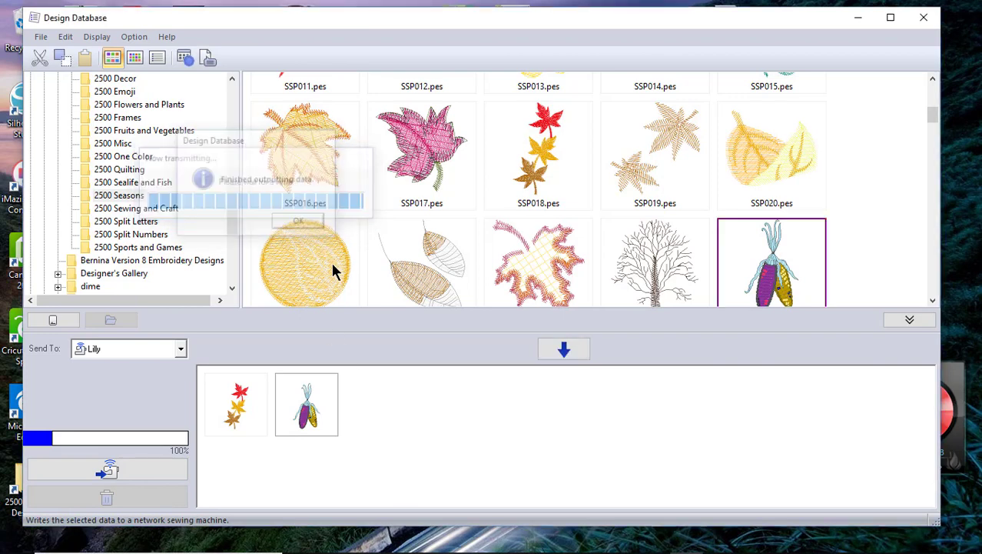
Step: Resend the SSP018 leaf design from the send list to the sewing machine
{"action": "left_click", "coordinate": [235, 403]}
{"action": "left_click", "coordinate": [119, 469]}
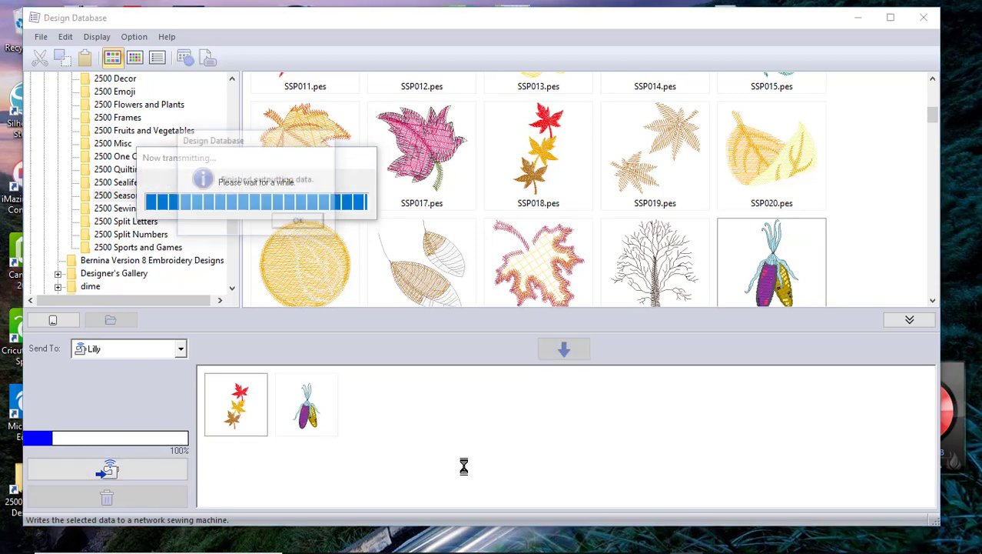
{"action": "left_click", "coordinate": [302, 224]}
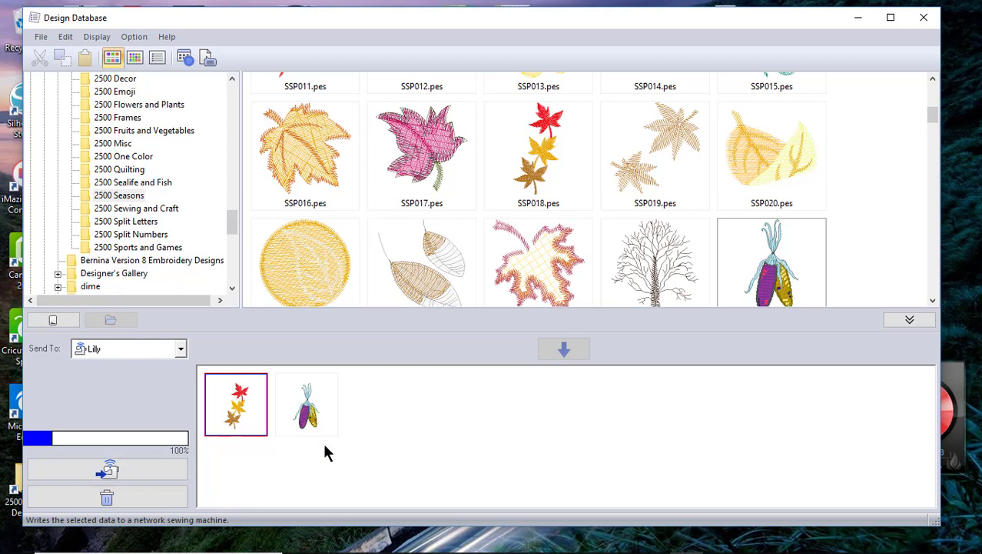
Step: Remove the SSP018 leaf and corn designs from the send list
{"action": "left_click_drag", "start_coordinate": [375, 447], "coordinate": [203, 367]}
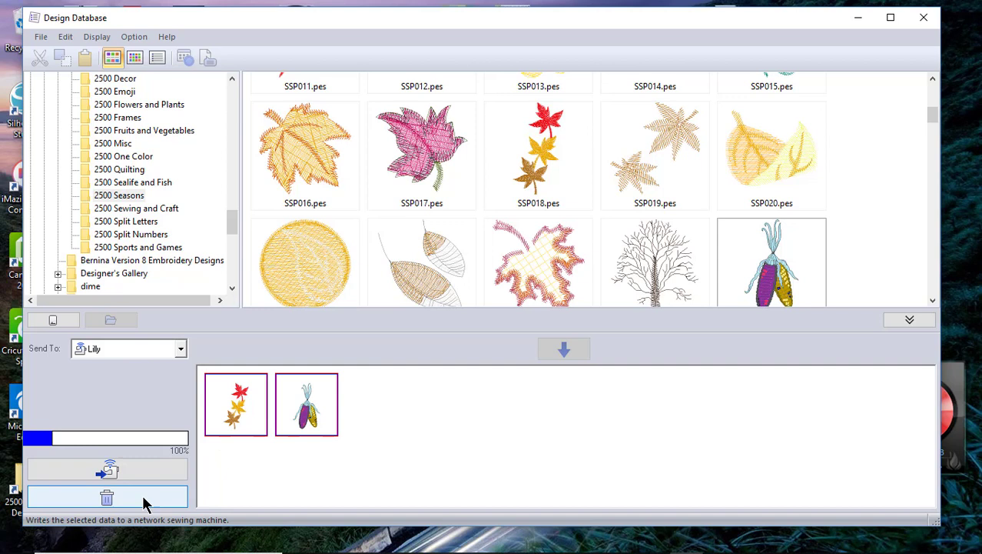
{"action": "left_click", "coordinate": [143, 494]}
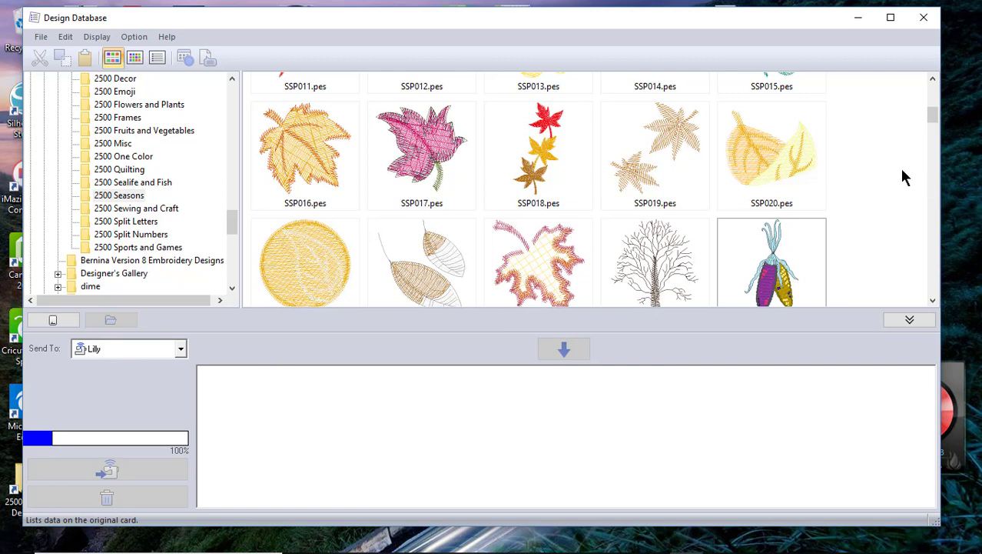
Step: Browse from the File menu across Display to the Option menu
{"action": "left_click", "coordinate": [40, 40]}
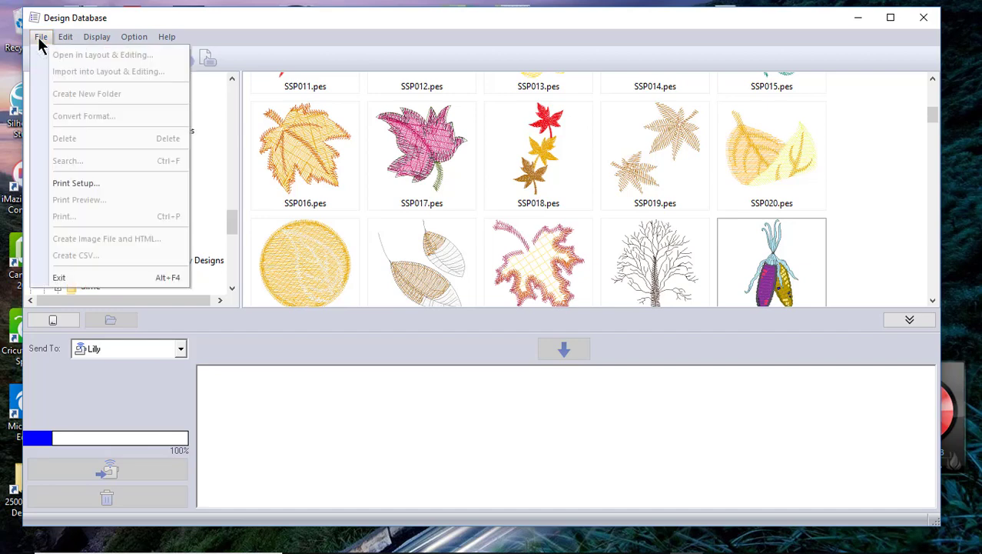
{"action": "mouse_move", "coordinate": [90, 44]}
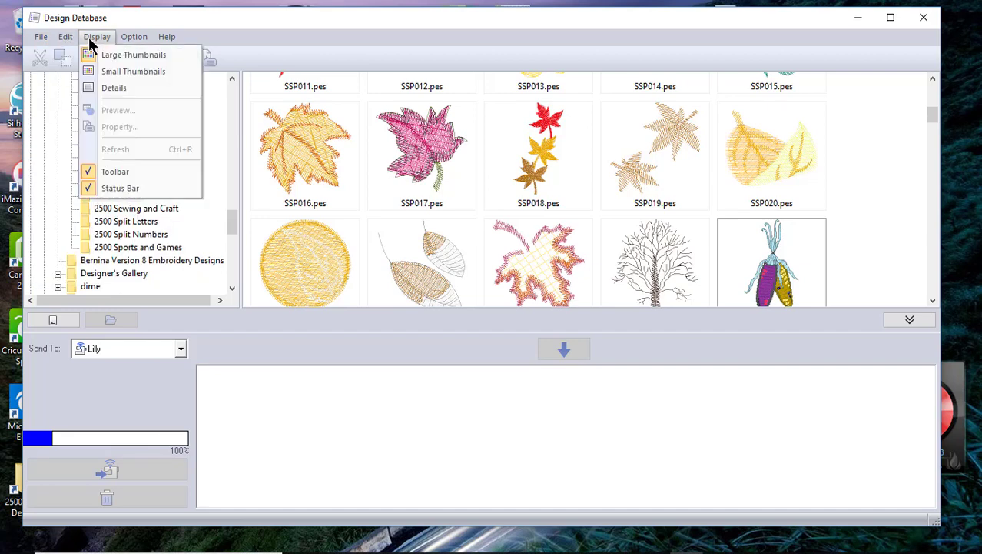
{"action": "mouse_move", "coordinate": [149, 40]}
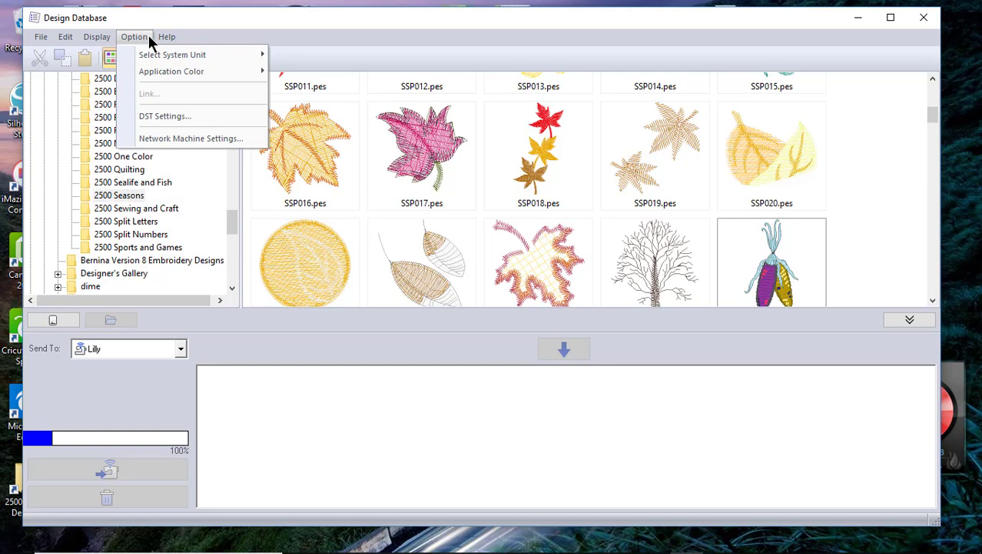
Step: Open Option > Network Machine Settings to view the registered sewing machine
{"action": "left_click", "coordinate": [189, 138]}
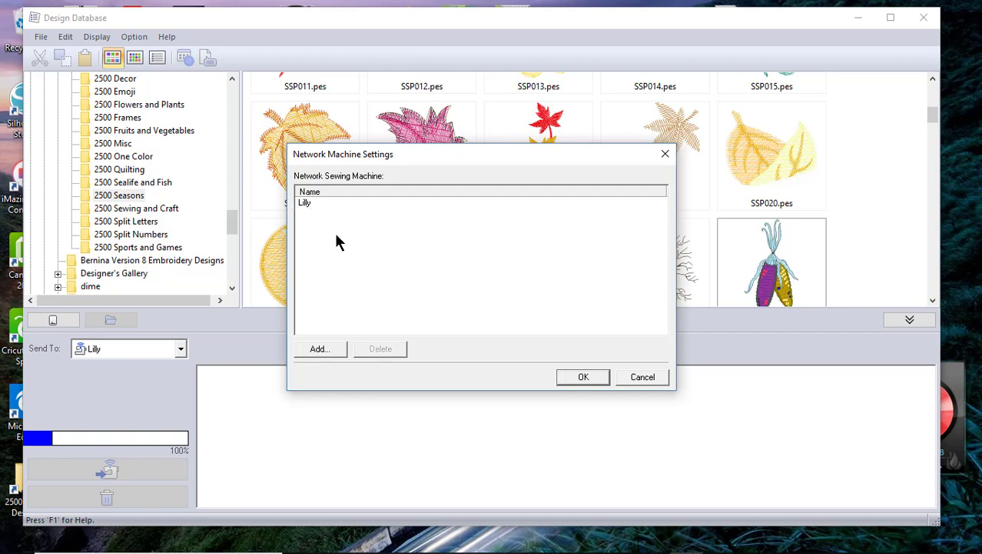
Step: Close the Network Machine Settings dialog and show the designs in Details view
{"action": "left_click", "coordinate": [657, 378]}
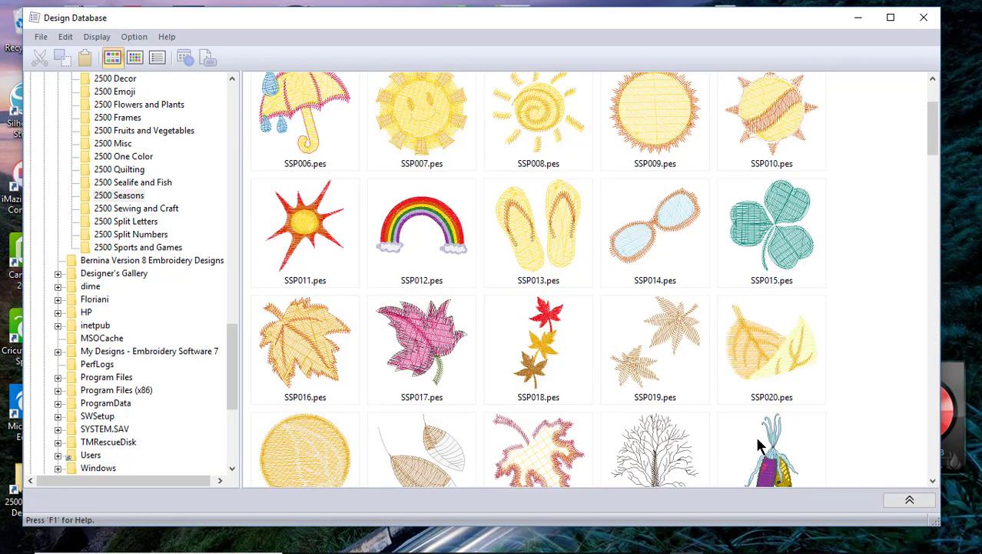
{"action": "left_click_drag", "start_coordinate": [938, 133], "coordinate": [939, 66]}
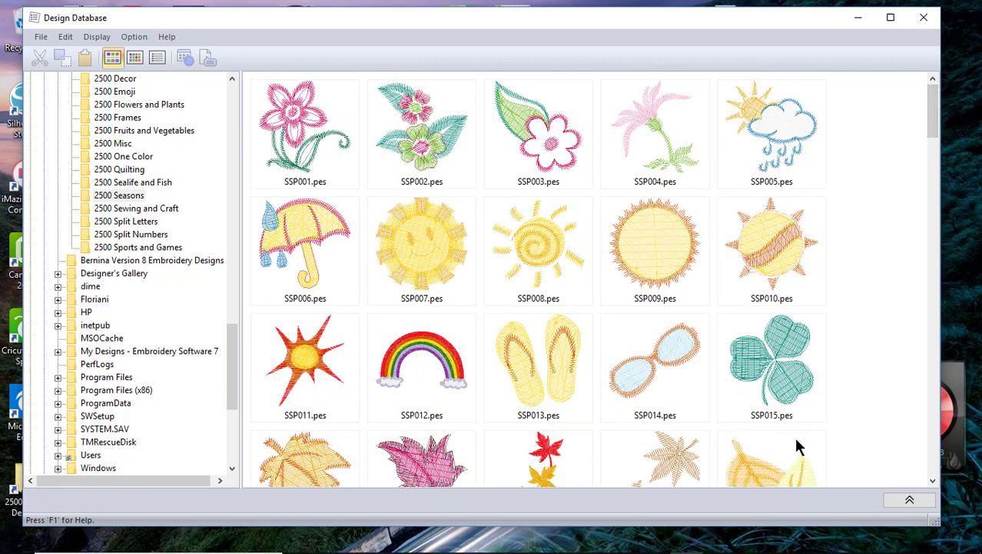
{"action": "left_click", "coordinate": [160, 54]}
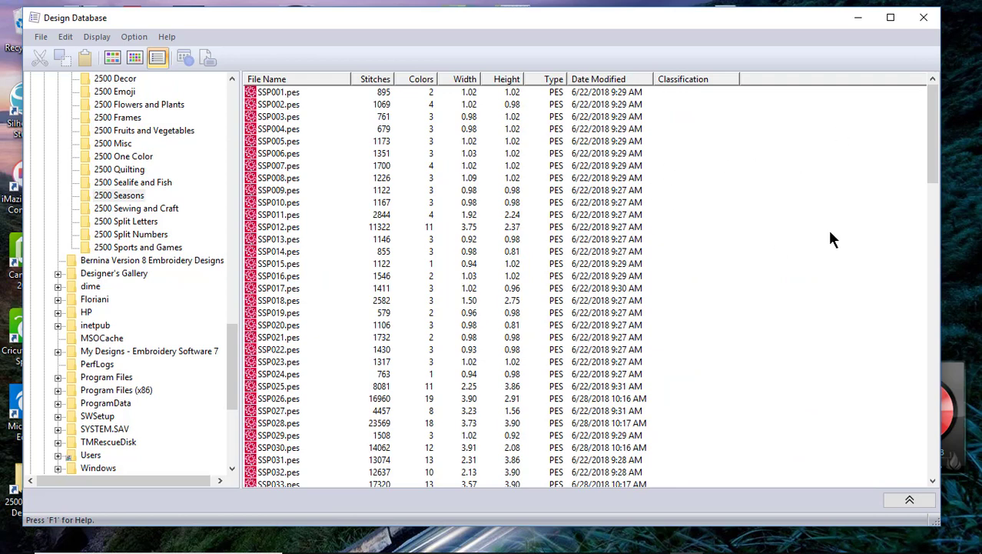
Step: Select every Seasons design file, from SSP001 through SSR073, with Ctrl+A
{"action": "left_click_drag", "start_coordinate": [929, 158], "coordinate": [931, 500]}
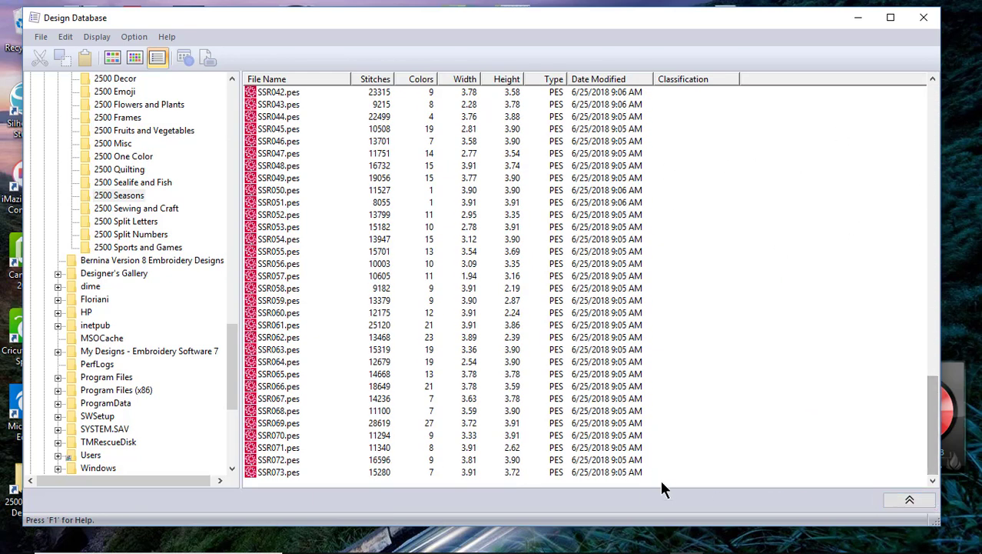
{"action": "left_click_drag", "start_coordinate": [660, 477], "coordinate": [250, 477]}
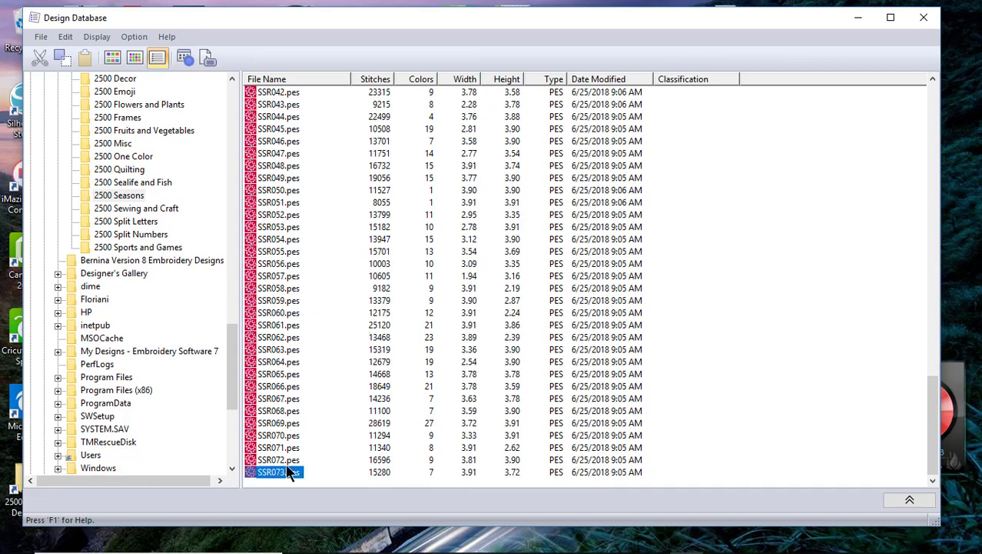
{"action": "scroll", "coordinate": [308, 394], "scroll_direction": "up", "scroll_amount": 10}
{"action": "scroll", "coordinate": [303, 300], "scroll_direction": "up", "scroll_amount": 20}
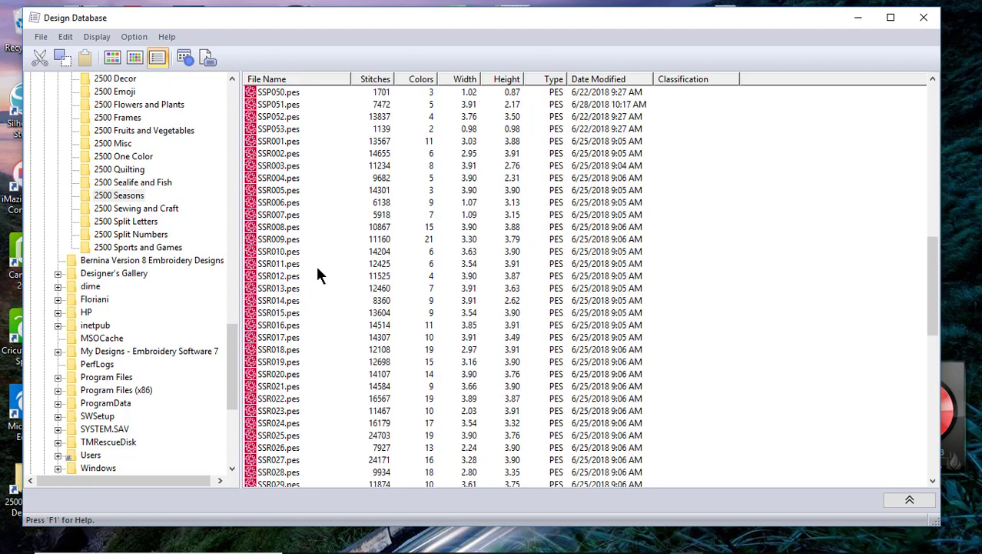
{"action": "scroll", "coordinate": [331, 234], "scroll_direction": "up", "scroll_amount": 1}
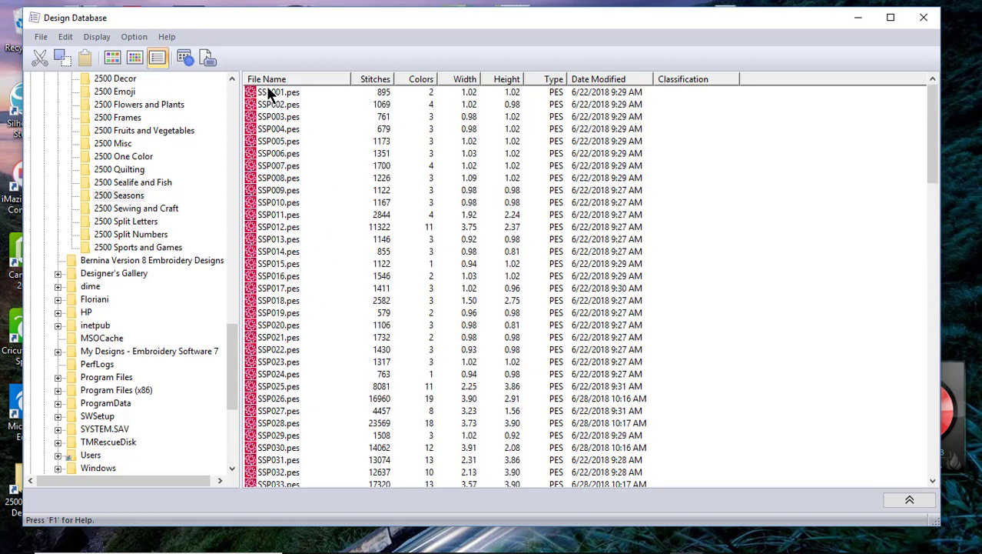
{"action": "key", "text": "ctrl+a"}
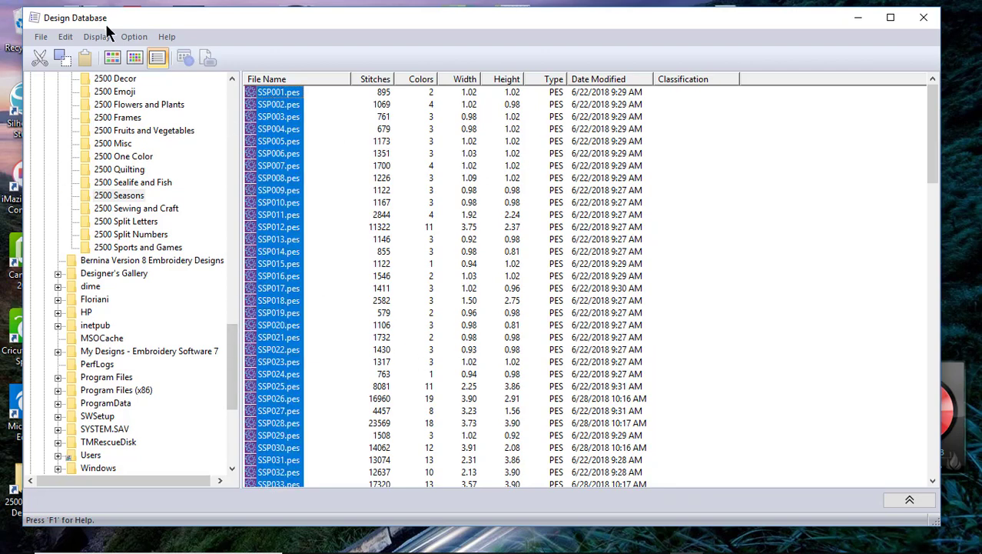
Step: Preview the catalog using the first layout, one design per page, with colours described by code
{"action": "left_click", "coordinate": [39, 37]}
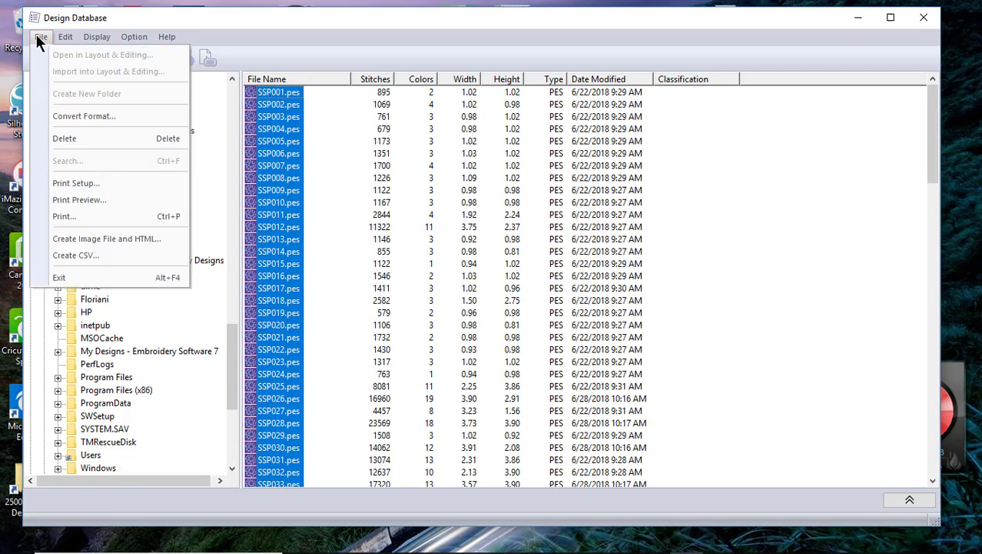
{"action": "left_click", "coordinate": [86, 185]}
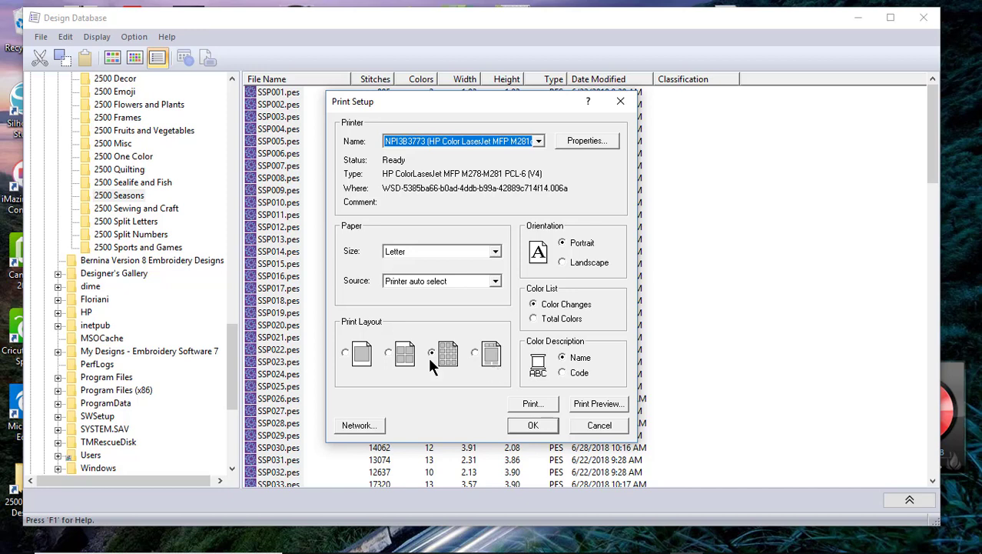
{"action": "left_click", "coordinate": [346, 353]}
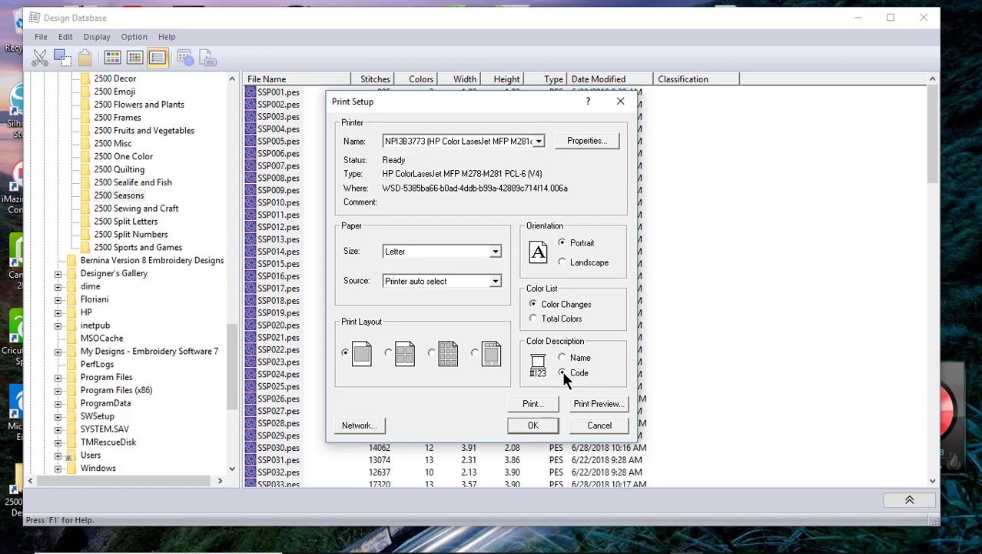
{"action": "left_click", "coordinate": [608, 405]}
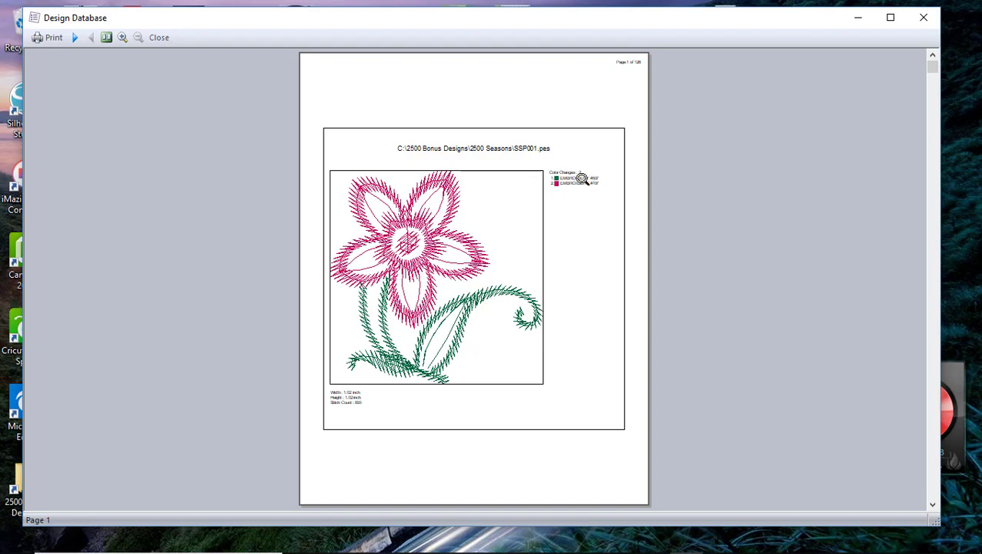
Step: Zoom in and out on the first page of the one-design-per-page preview
{"action": "left_click", "coordinate": [123, 38]}
{"action": "left_click", "coordinate": [554, 196]}
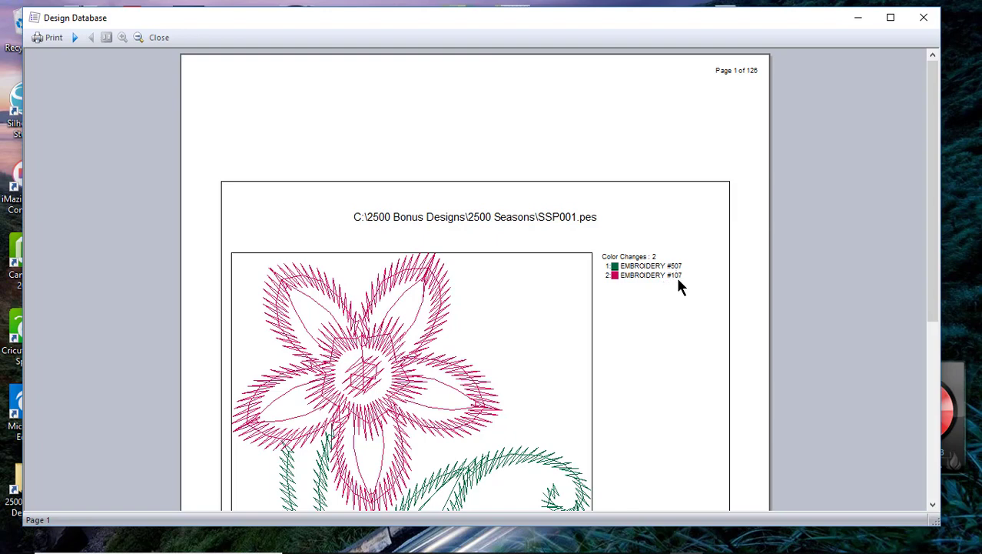
{"action": "left_click", "coordinate": [139, 37]}
{"action": "left_click", "coordinate": [139, 37]}
{"action": "left_click", "coordinate": [518, 380]}
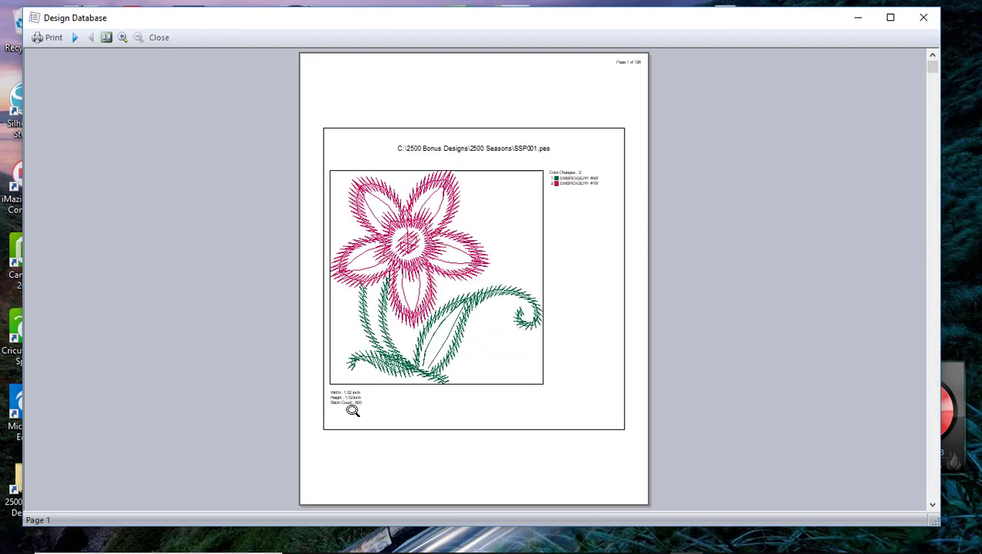
{"action": "left_click", "coordinate": [302, 385]}
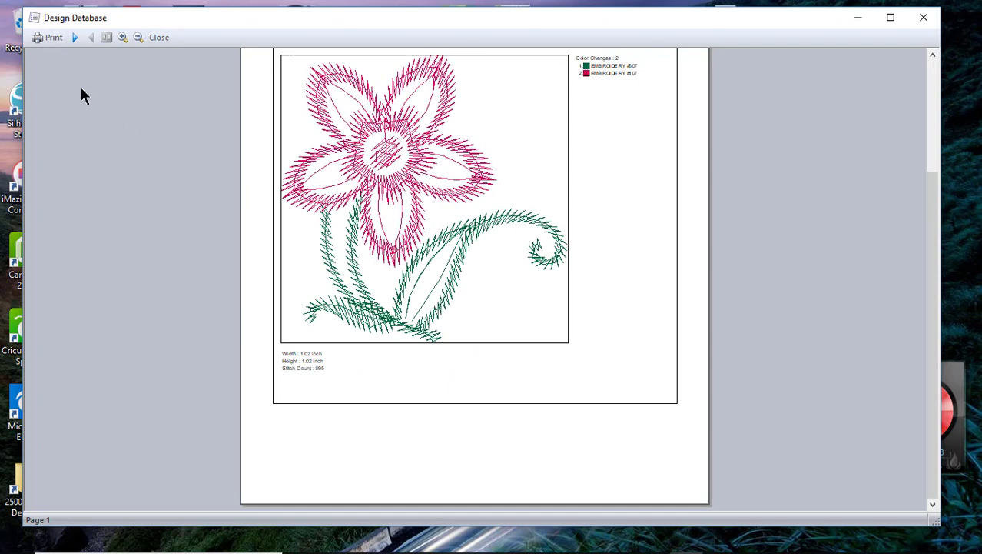
Step: Advance three catalog pages, close the preview, and bring back the Print Preview settings
{"action": "left_click", "coordinate": [74, 38]}
{"action": "left_click", "coordinate": [74, 38]}
{"action": "left_click", "coordinate": [74, 38]}
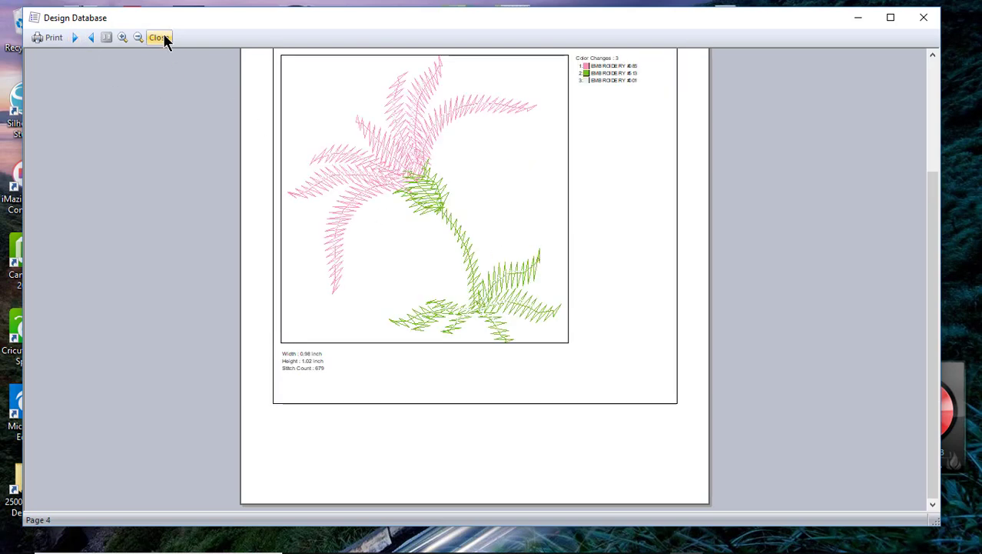
{"action": "left_click", "coordinate": [160, 38]}
{"action": "left_click", "coordinate": [40, 36]}
{"action": "left_click", "coordinate": [54, 85]}
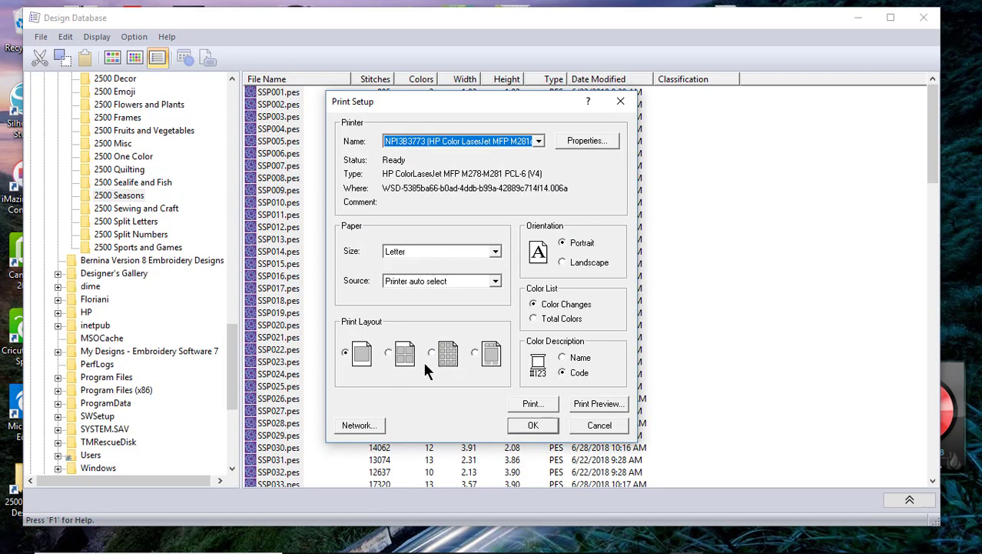
Step: Preview the catalog with the 2x2 layout and thread colours described by name
{"action": "left_click", "coordinate": [390, 352]}
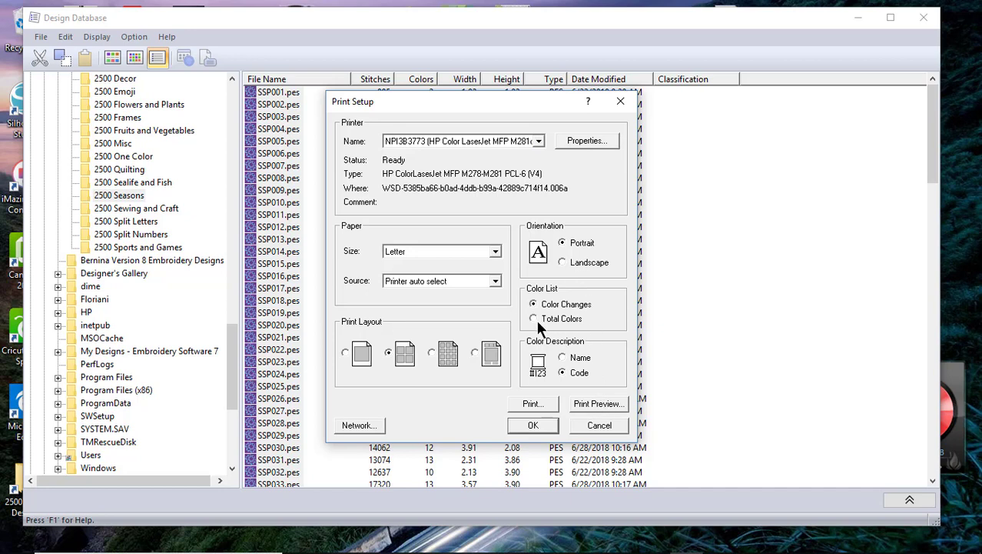
{"action": "left_click", "coordinate": [563, 357]}
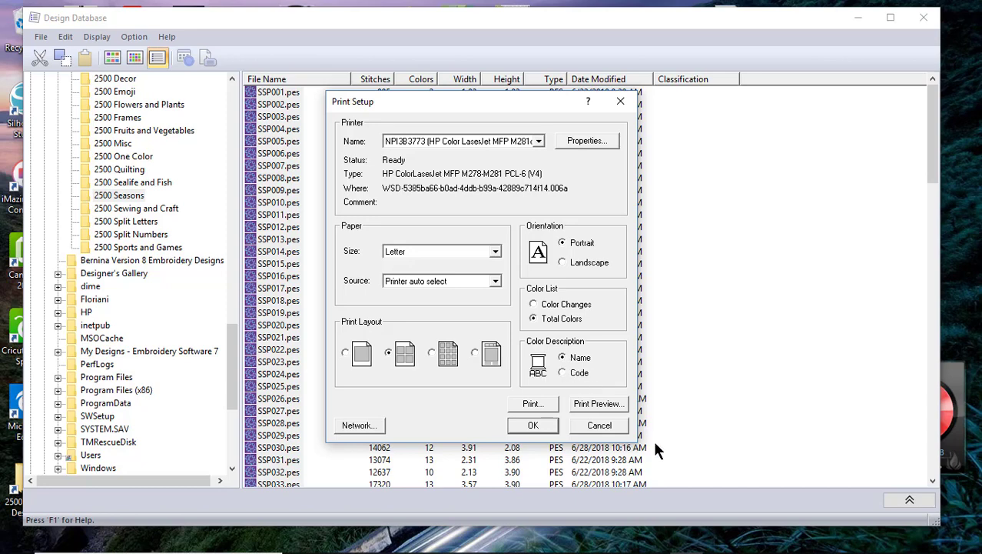
{"action": "left_click", "coordinate": [607, 404]}
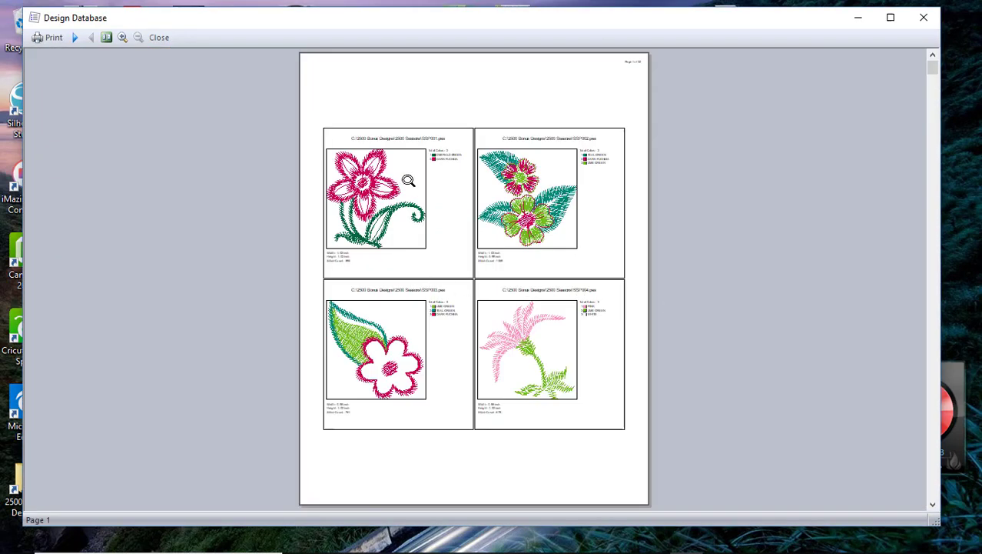
Step: Zoom around the four-per-page preview, advance two pages, then close it
{"action": "left_click", "coordinate": [319, 110]}
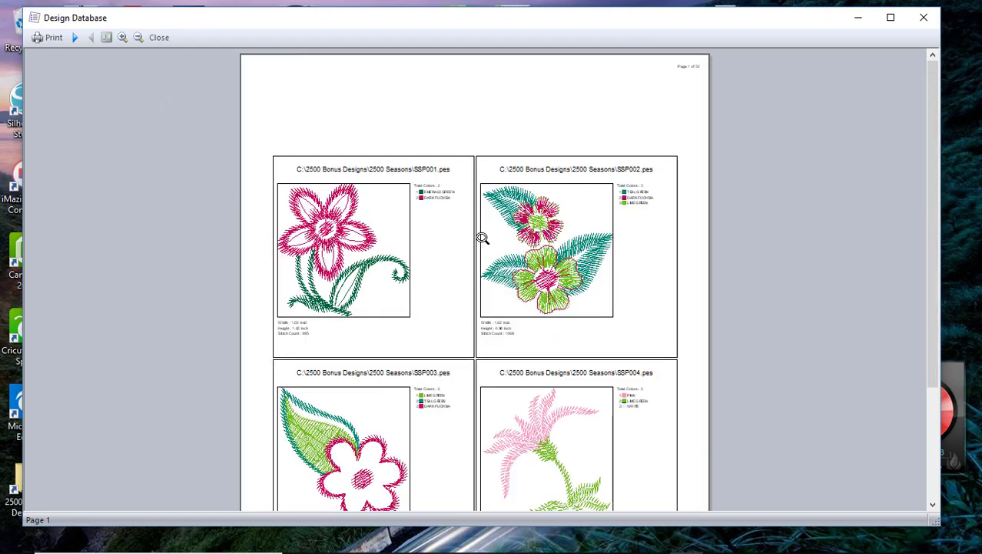
{"action": "left_click", "coordinate": [274, 159]}
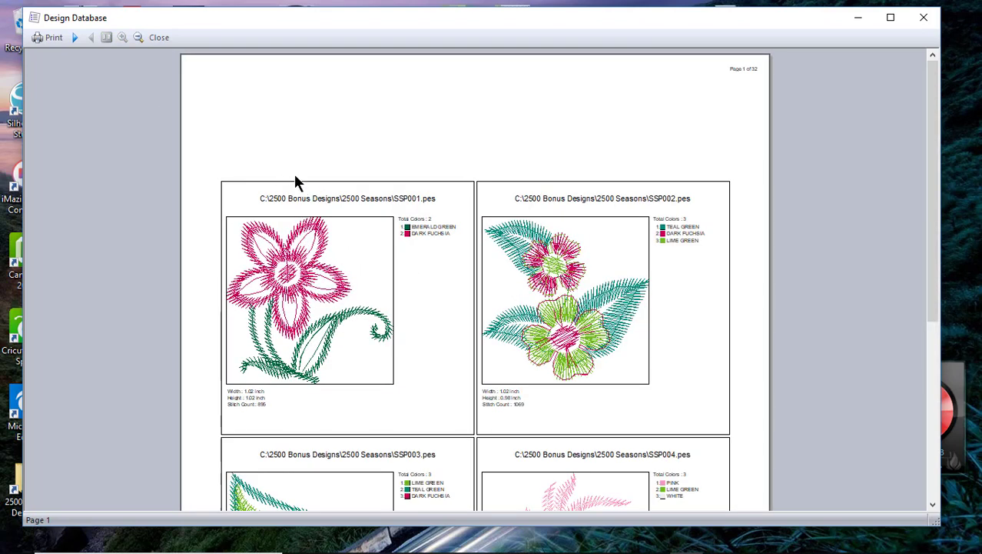
{"action": "left_click", "coordinate": [295, 178]}
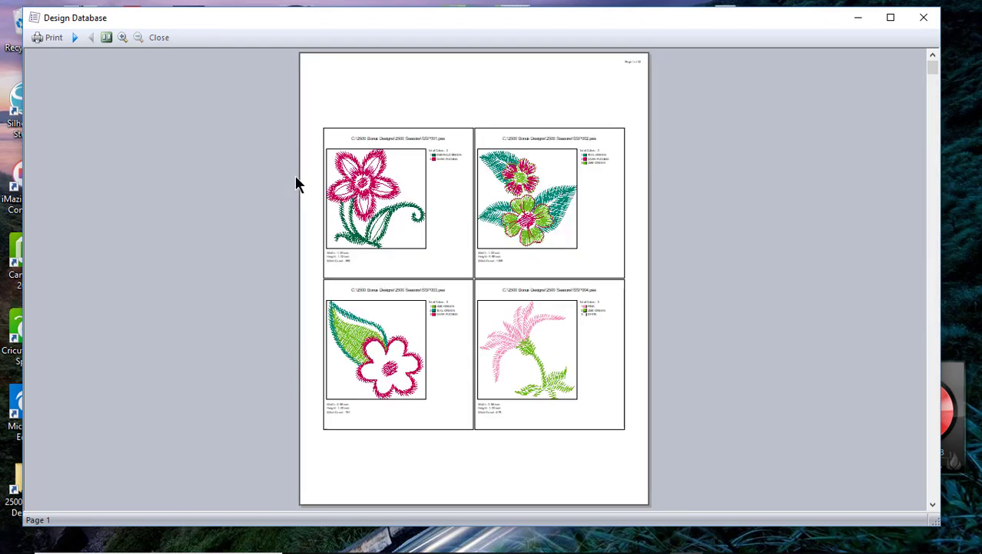
{"action": "left_click", "coordinate": [122, 38]}
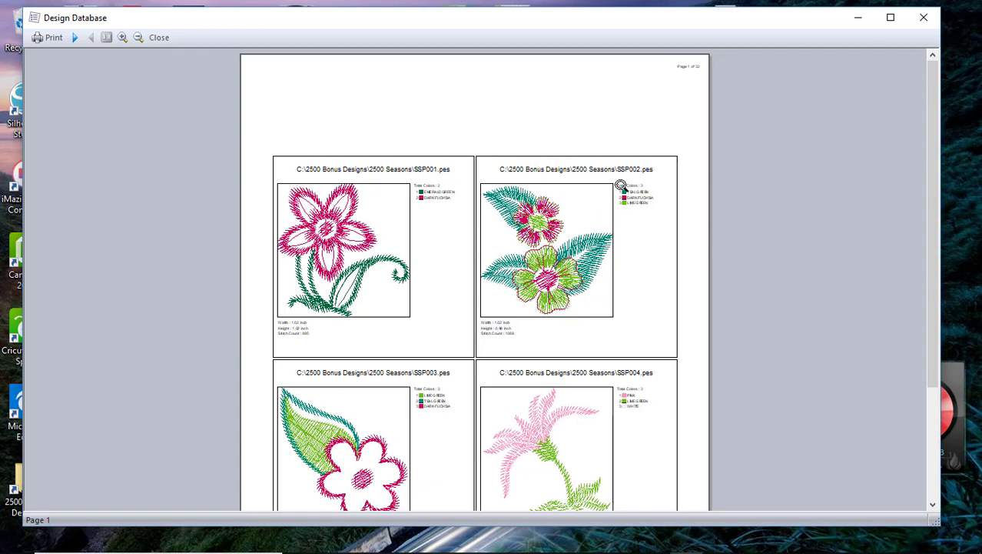
{"action": "left_click", "coordinate": [125, 38]}
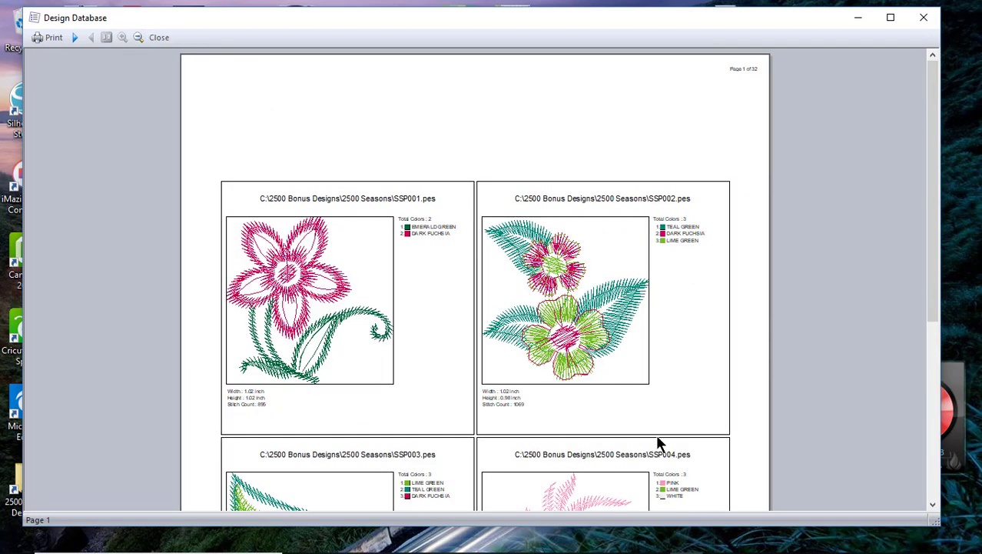
{"action": "left_click", "coordinate": [74, 38]}
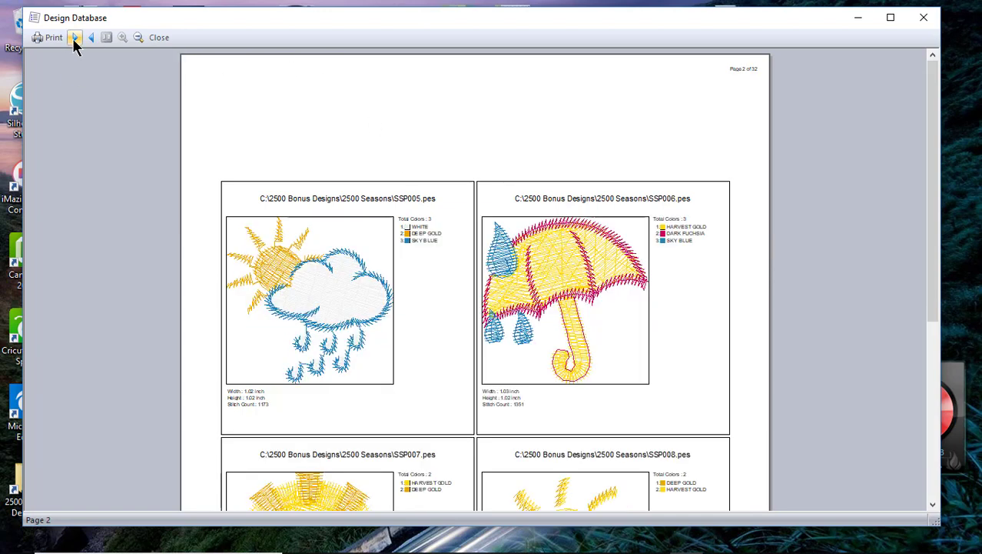
{"action": "left_click", "coordinate": [74, 38]}
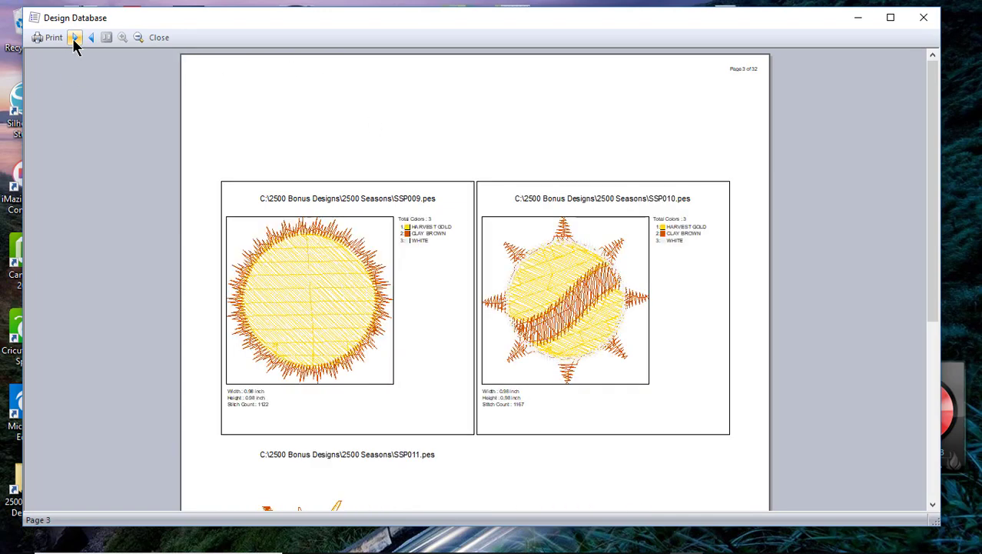
{"action": "left_click", "coordinate": [159, 39]}
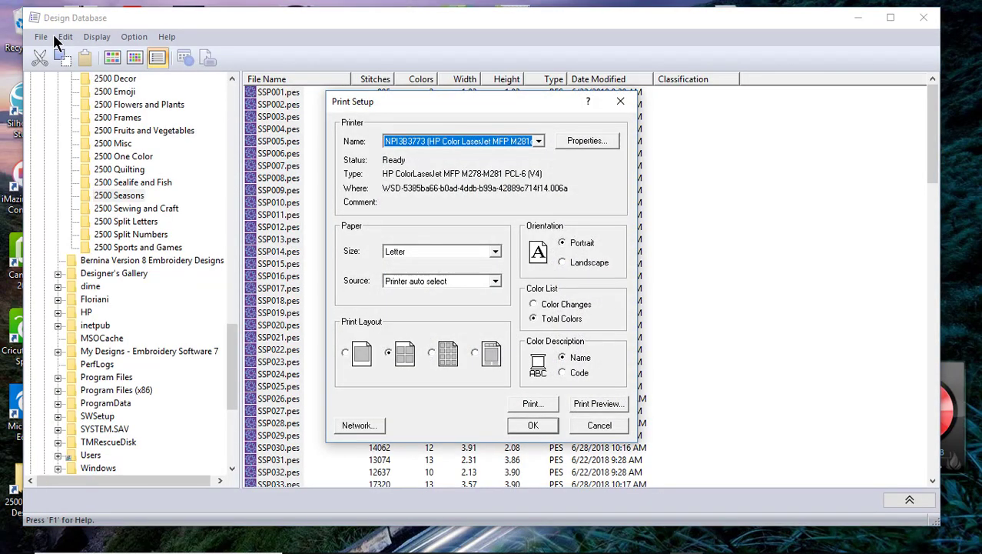
Step: Preview the catalog with the third layout, twelve thumbnails per page, listing colour changes
{"action": "left_click", "coordinate": [434, 352]}
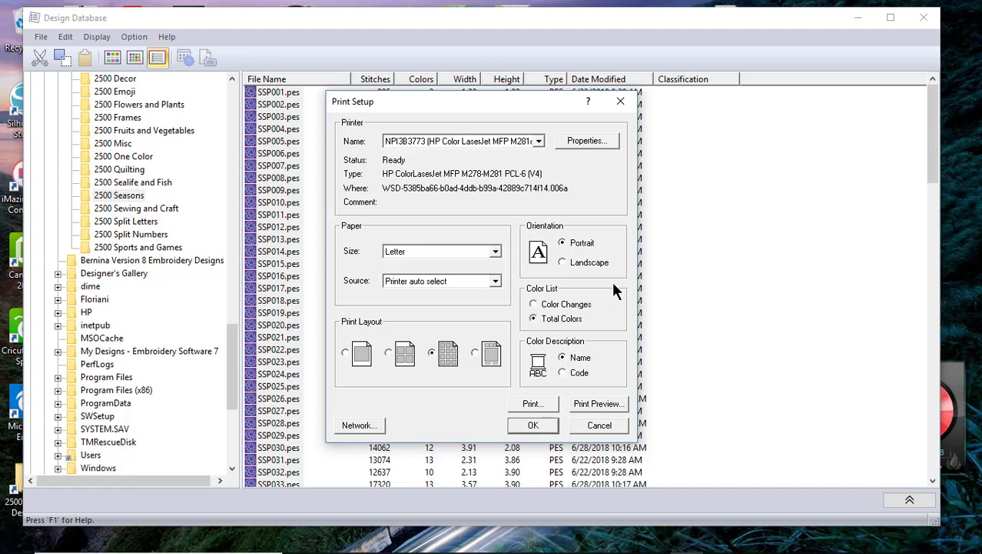
{"action": "left_click", "coordinate": [534, 304]}
{"action": "left_click", "coordinate": [597, 404]}
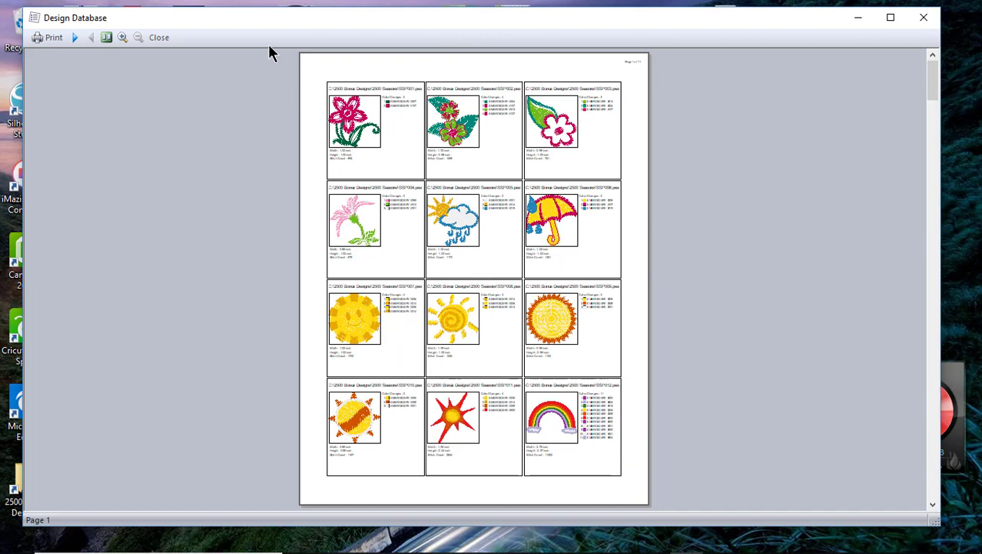
Step: Advance to page 4 of the thumbnail grid preview, then close it
{"action": "left_click", "coordinate": [74, 39]}
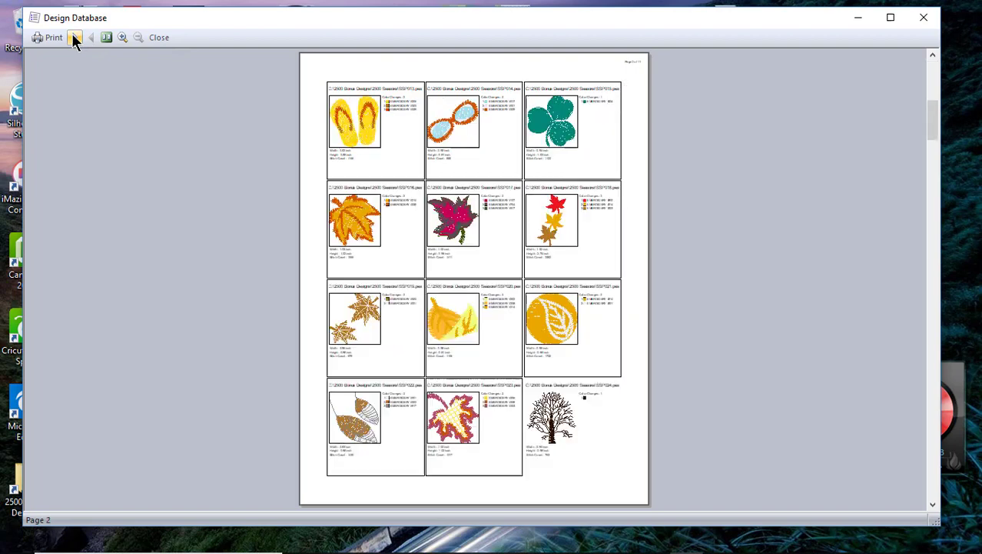
{"action": "left_click", "coordinate": [74, 38]}
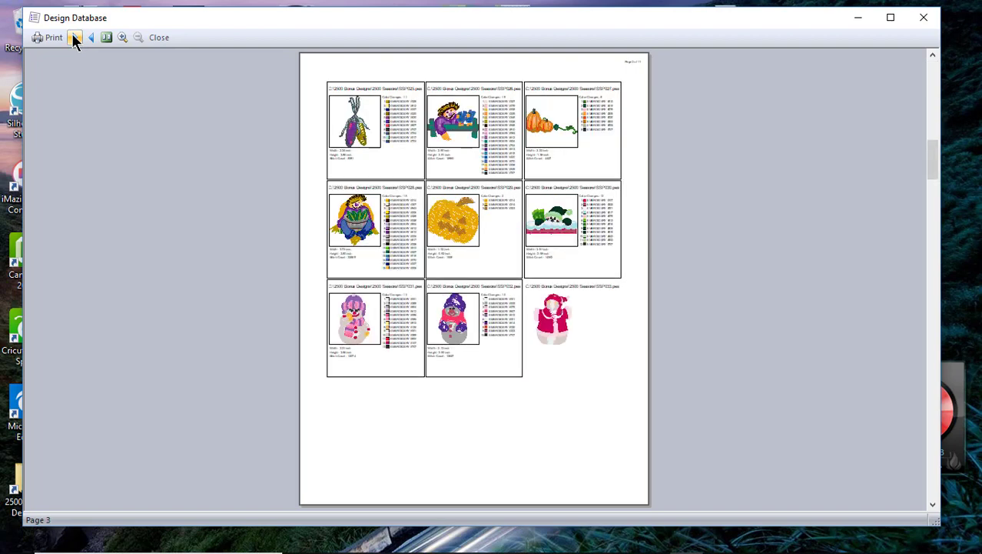
{"action": "left_click", "coordinate": [75, 39]}
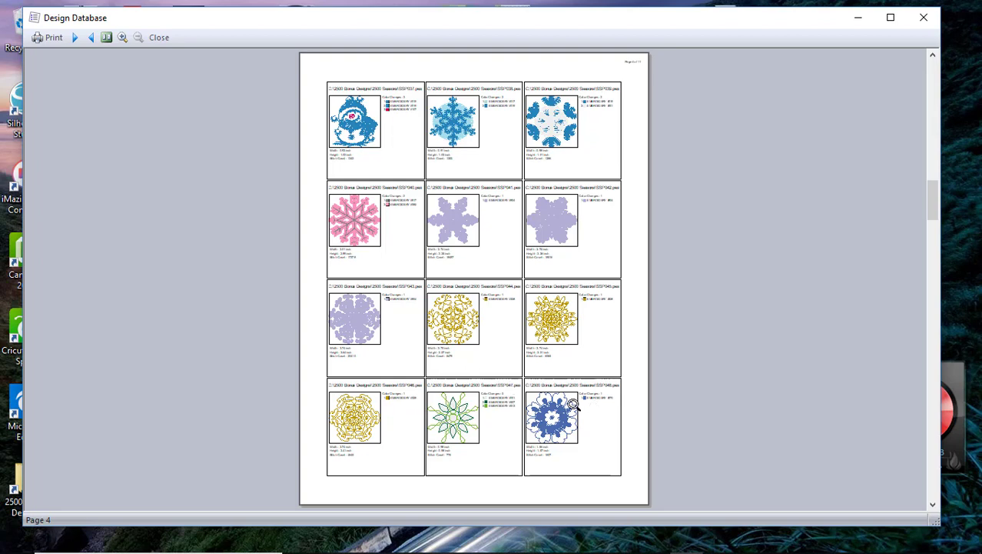
{"action": "left_click", "coordinate": [161, 44]}
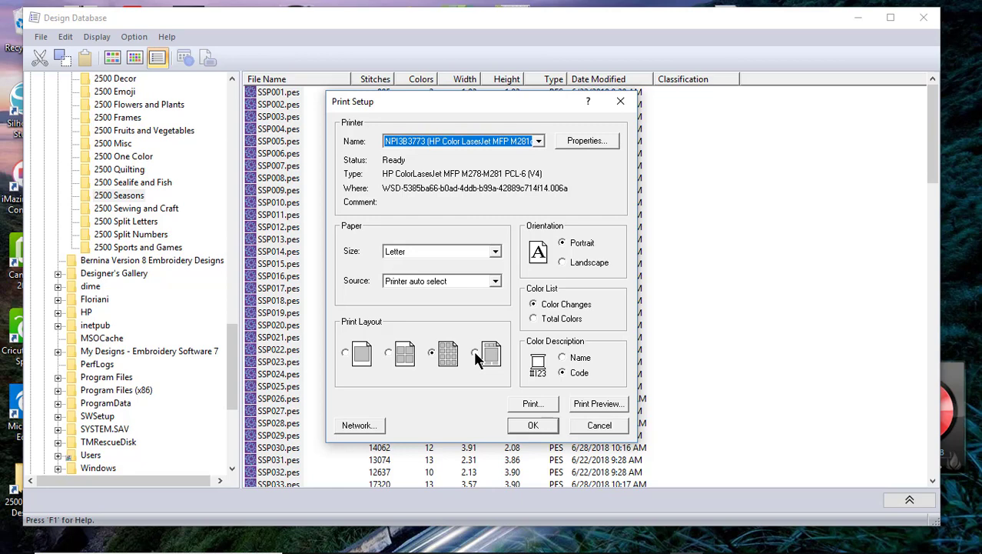
Step: Preview the catalog using the fourth layout, detailed one-design information sheets
{"action": "left_click", "coordinate": [476, 357]}
{"action": "left_click", "coordinate": [599, 399]}
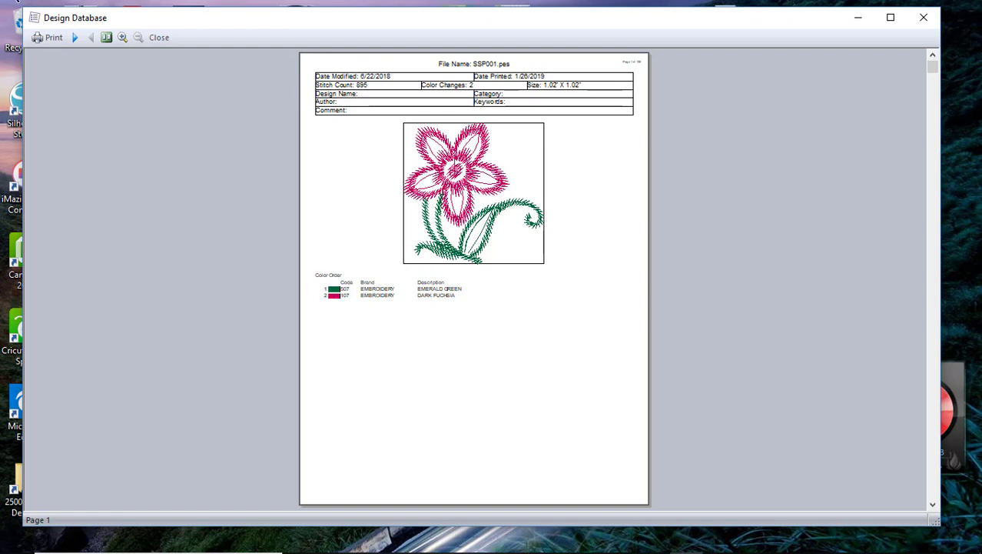
Step: Close the SSP001.pes information-sheet preview
{"action": "left_click", "coordinate": [159, 37]}
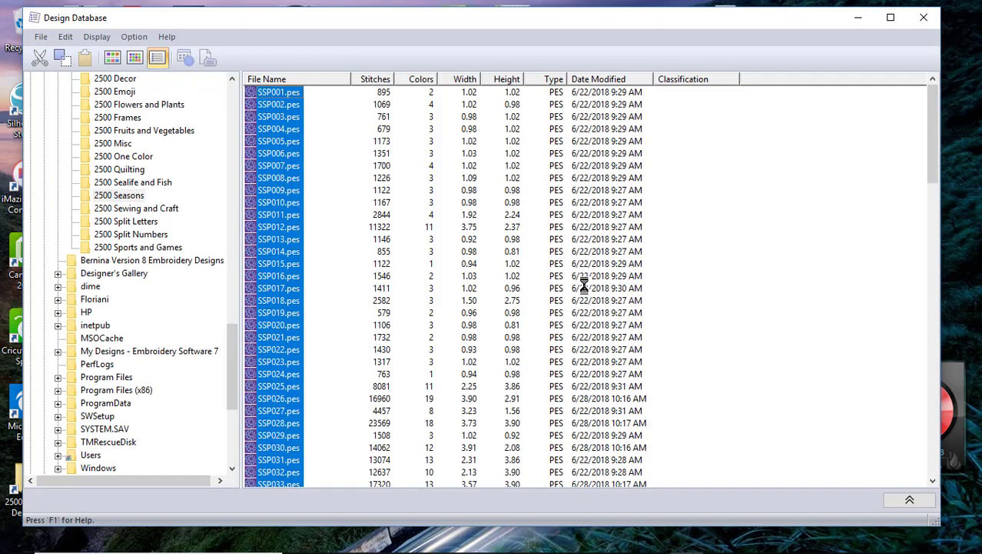